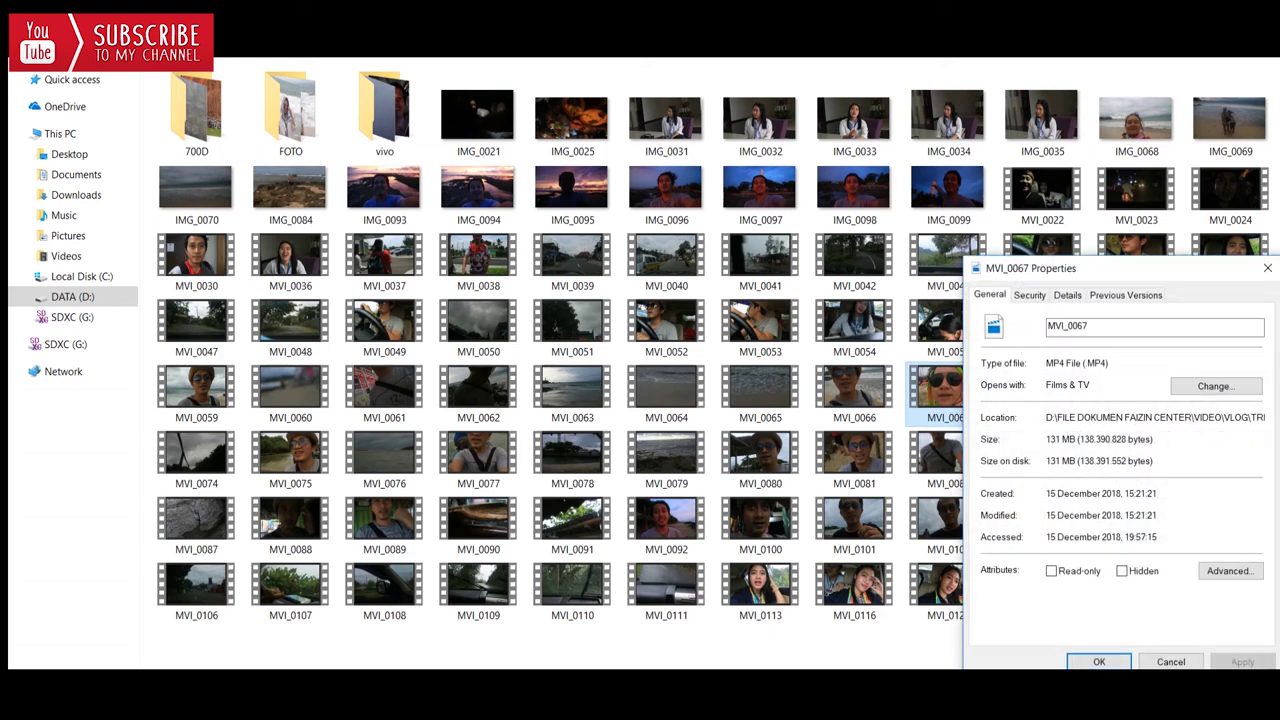
Check the frame size and frame rate in the file details of MVI_0067, and close its properties
{"action": "left_click_drag", "start_coordinate": [1050, 268], "coordinate": [745, 201]}
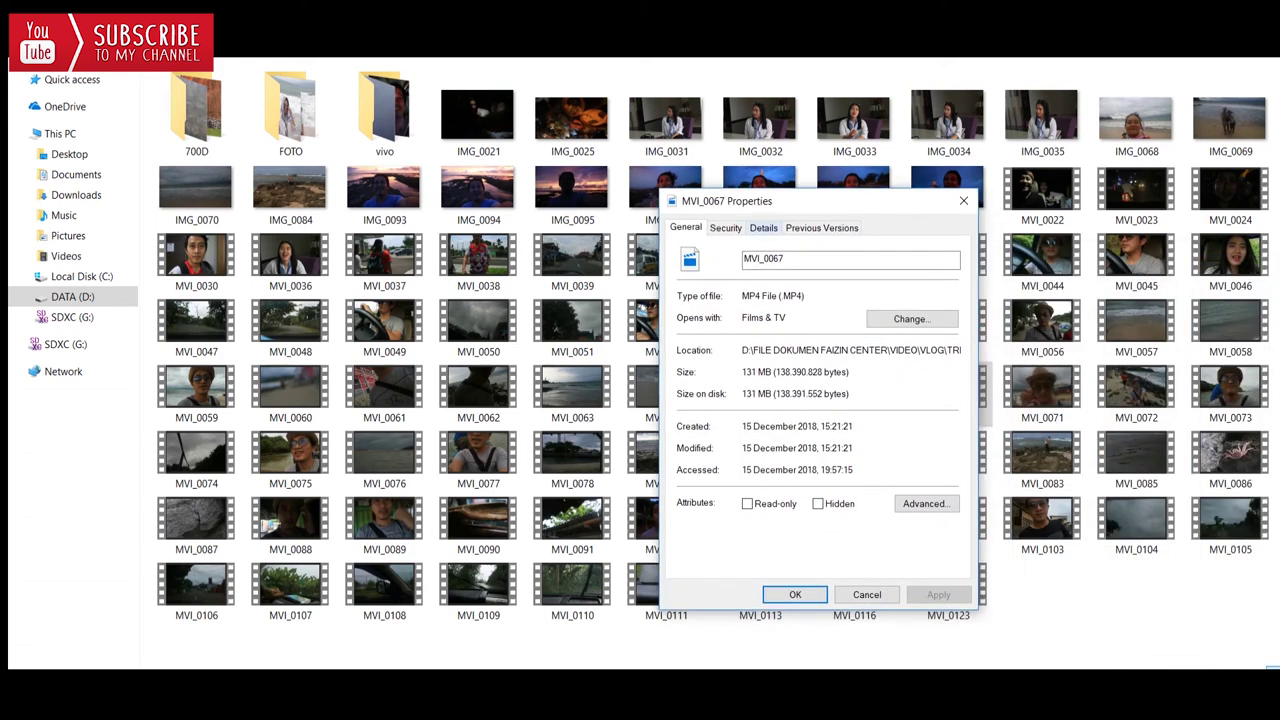
{"action": "left_click", "coordinate": [764, 228]}
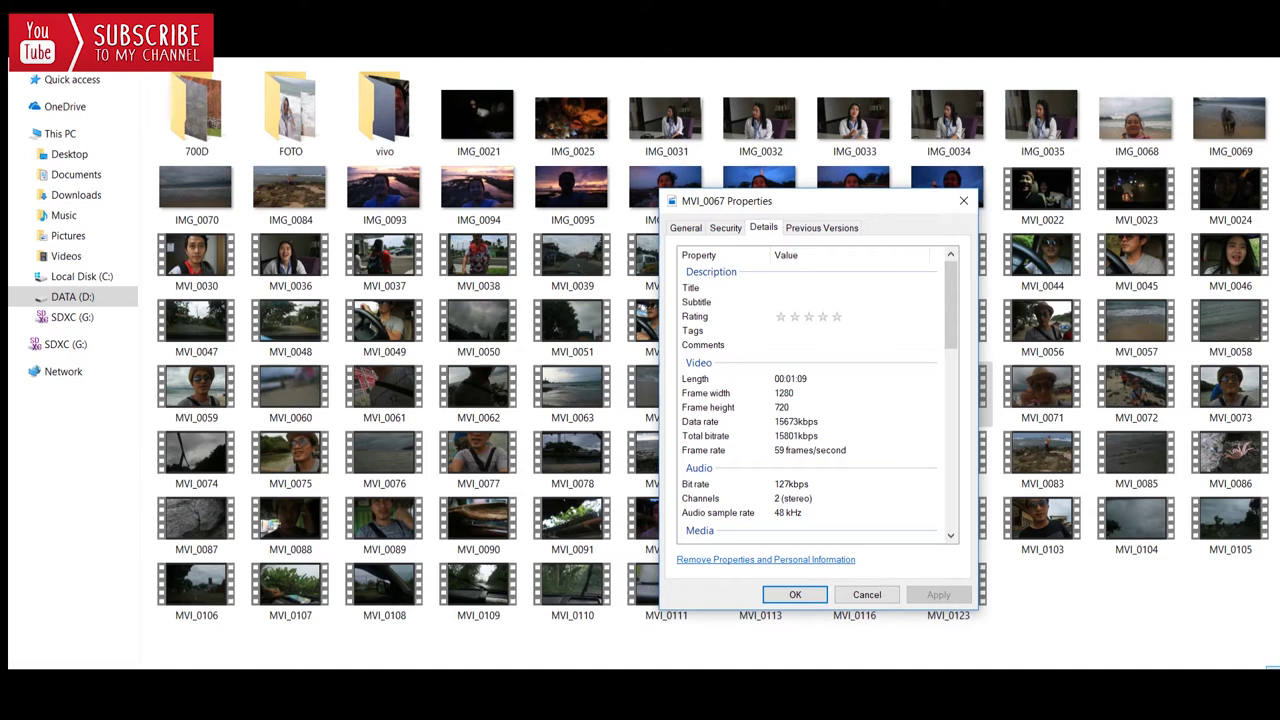
{"action": "key", "text": "Return"}
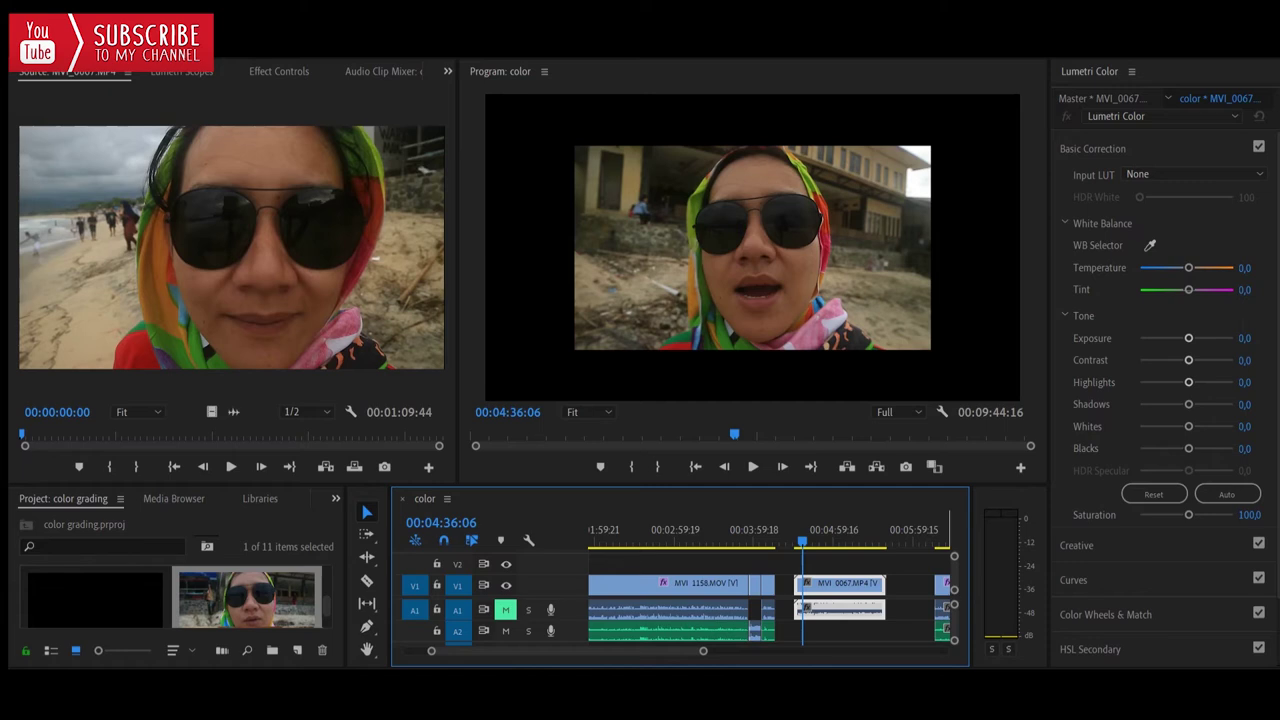
Inspect the Digital SLR preset DSLR 720p50 for a new sequence, and leave without creating one
{"action": "left_click", "coordinate": [297, 650]}
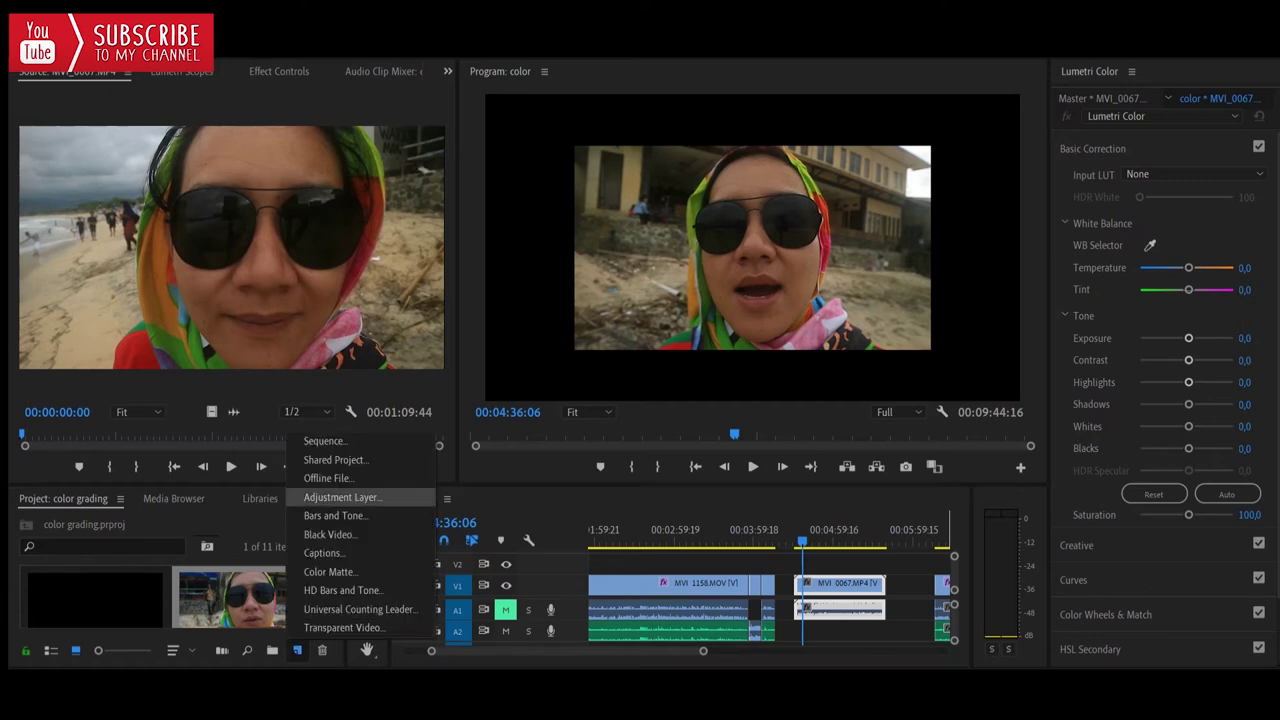
{"action": "left_click", "coordinate": [324, 440]}
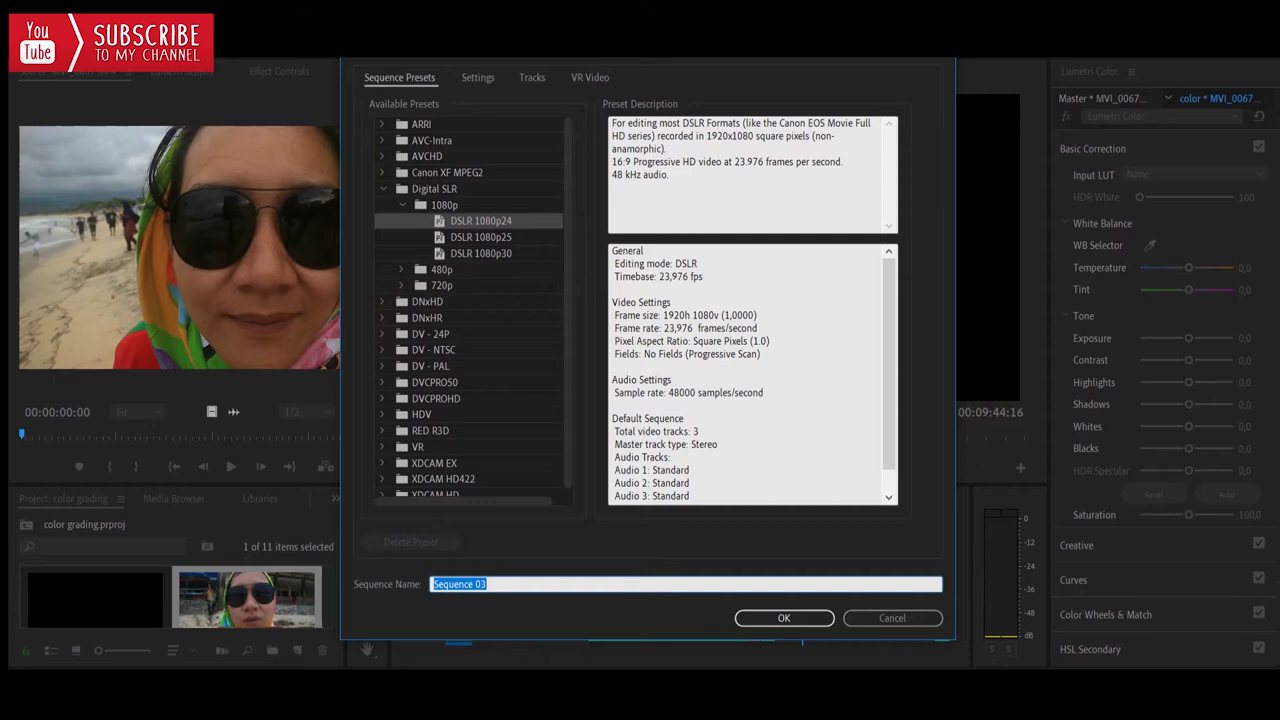
{"action": "left_click", "coordinate": [402, 286]}
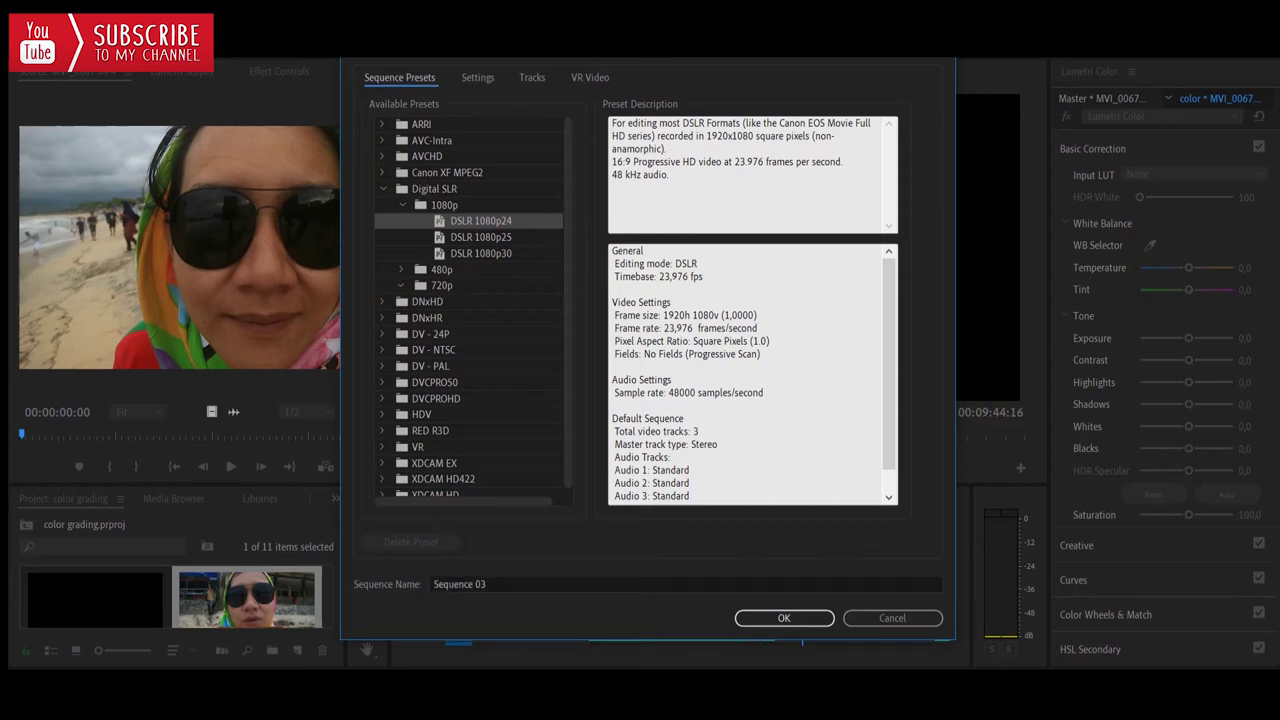
{"action": "left_click", "coordinate": [478, 334]}
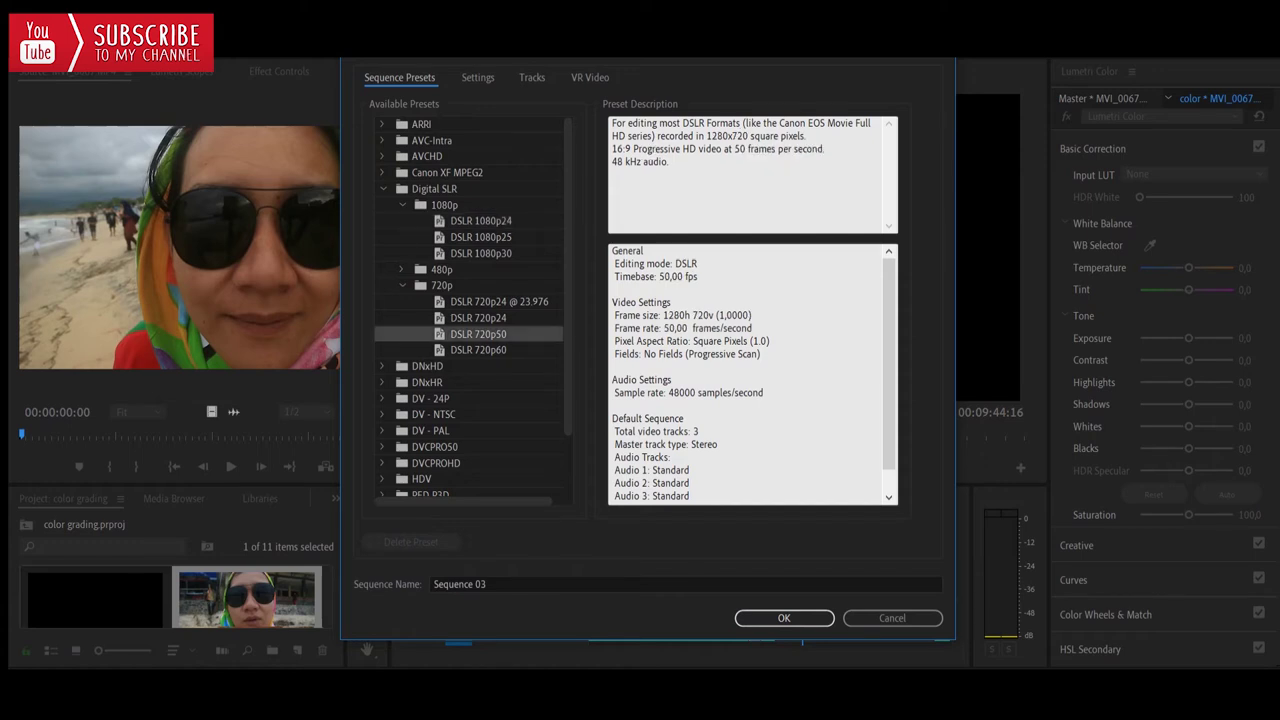
{"action": "left_click", "coordinate": [892, 618]}
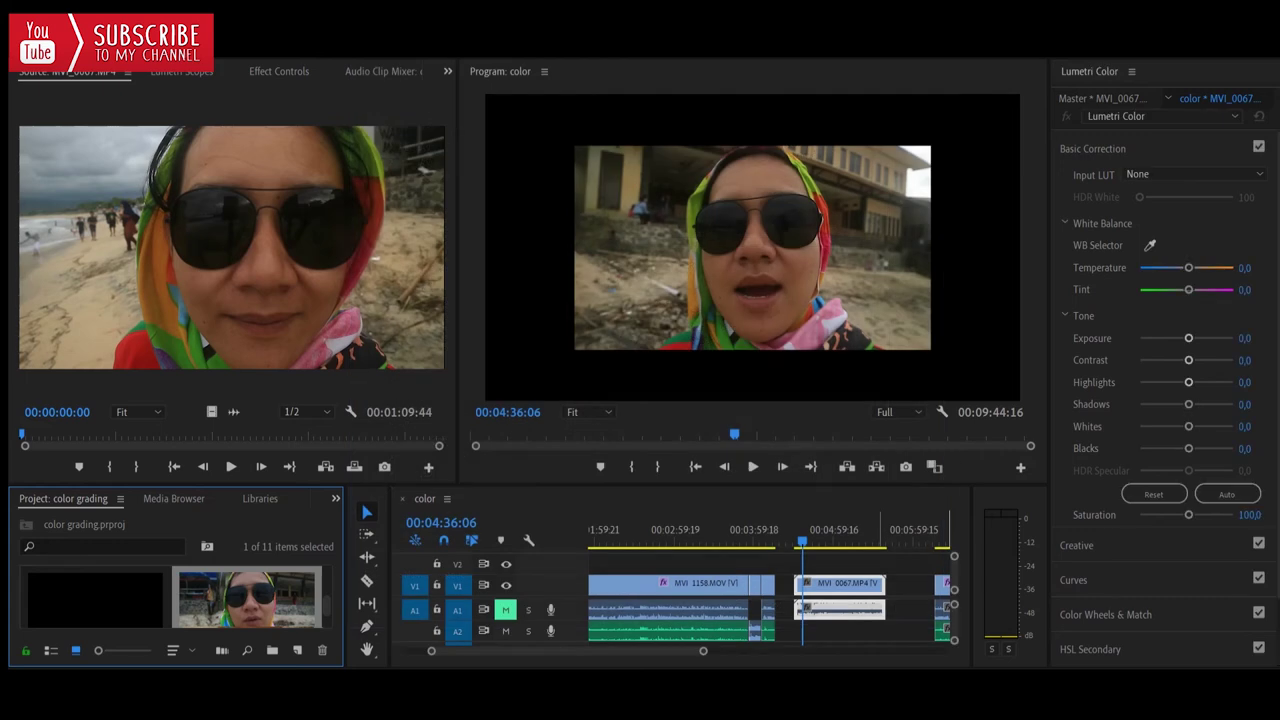
Set the MVI_0067.MP4 clip's scale to 150 and check its framing at several points in time
{"action": "left_click", "coordinate": [794, 530]}
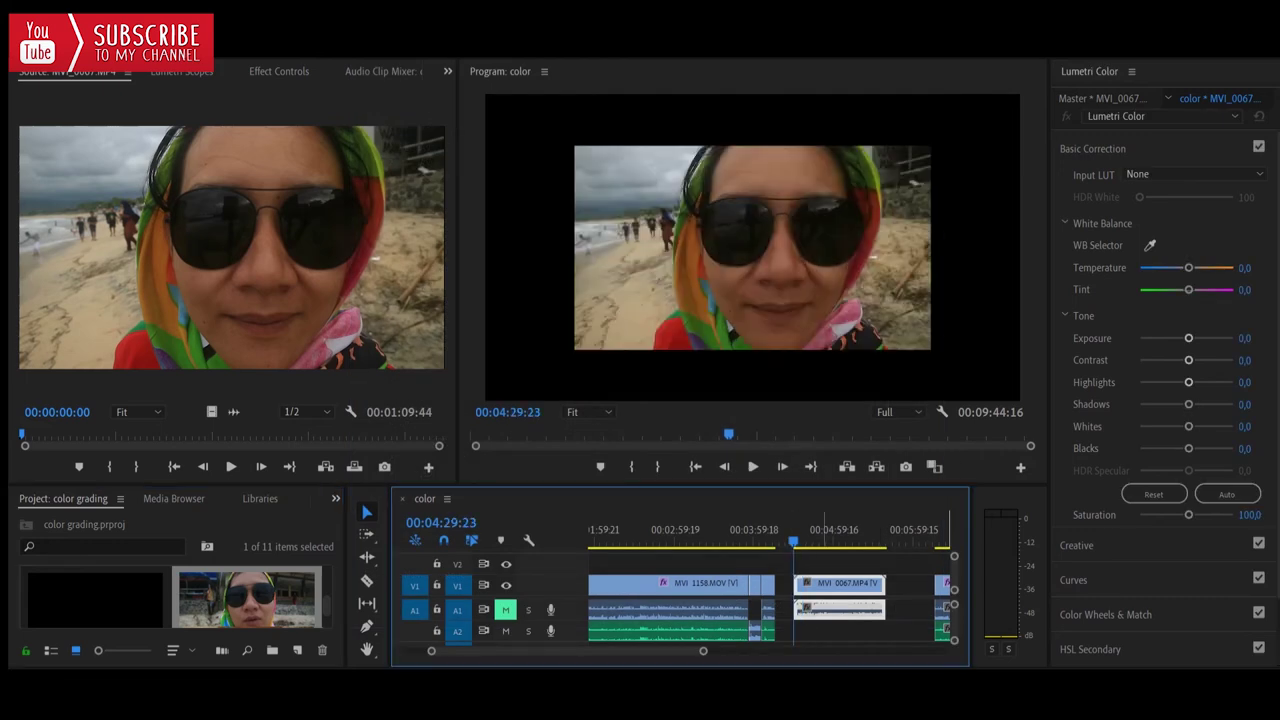
{"action": "left_click_drag", "start_coordinate": [793, 541], "coordinate": [812, 541]}
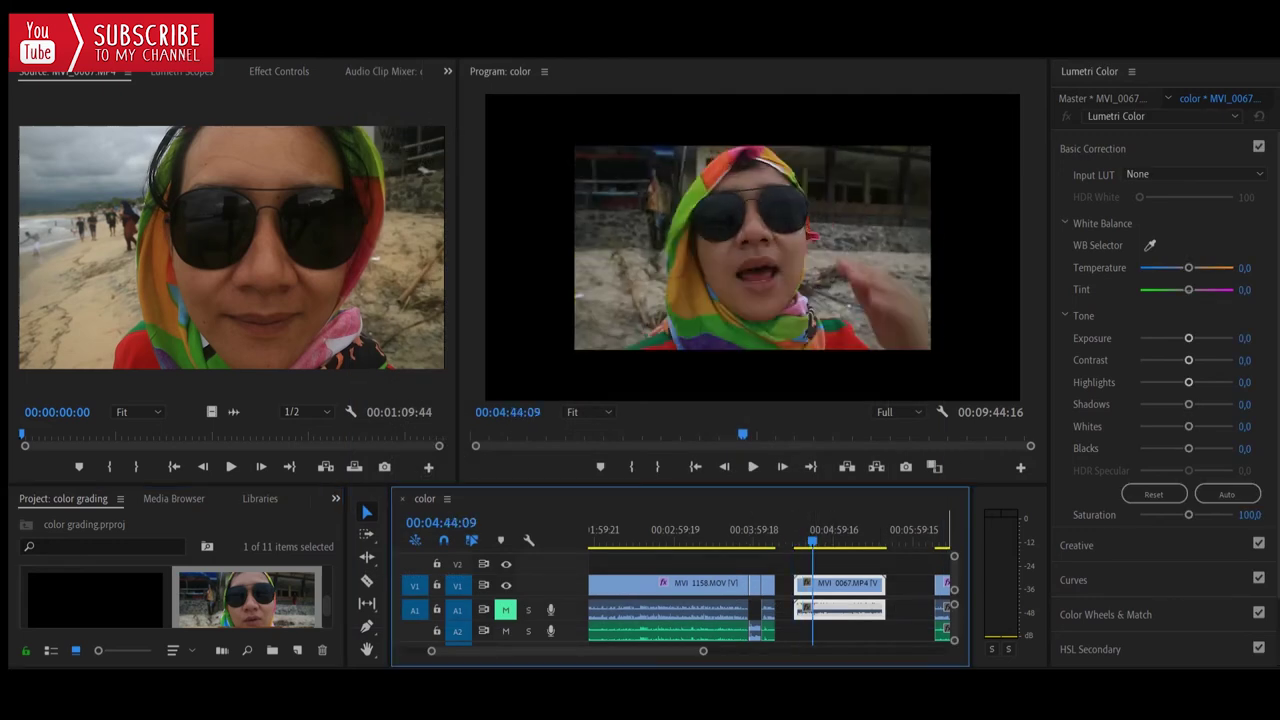
{"action": "left_click", "coordinate": [279, 72]}
{"action": "left_click_drag", "start_coordinate": [150, 176], "coordinate": [197, 176]}
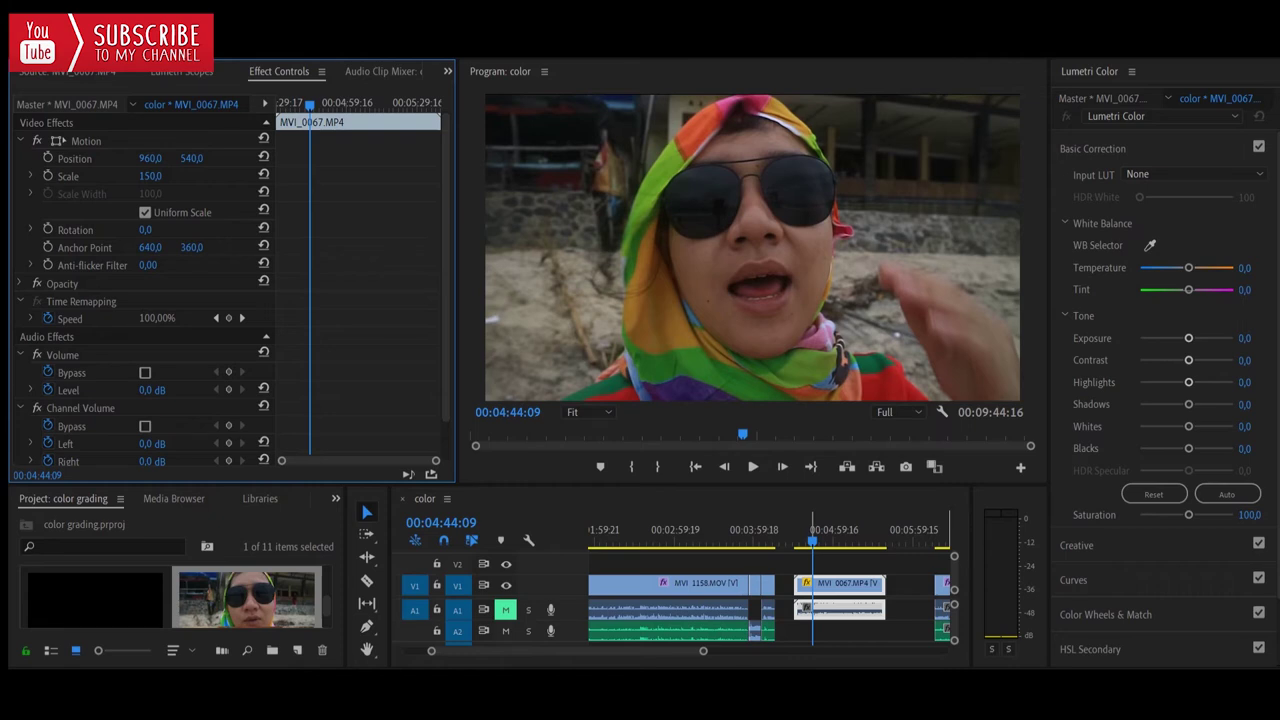
{"action": "left_click", "coordinate": [802, 530]}
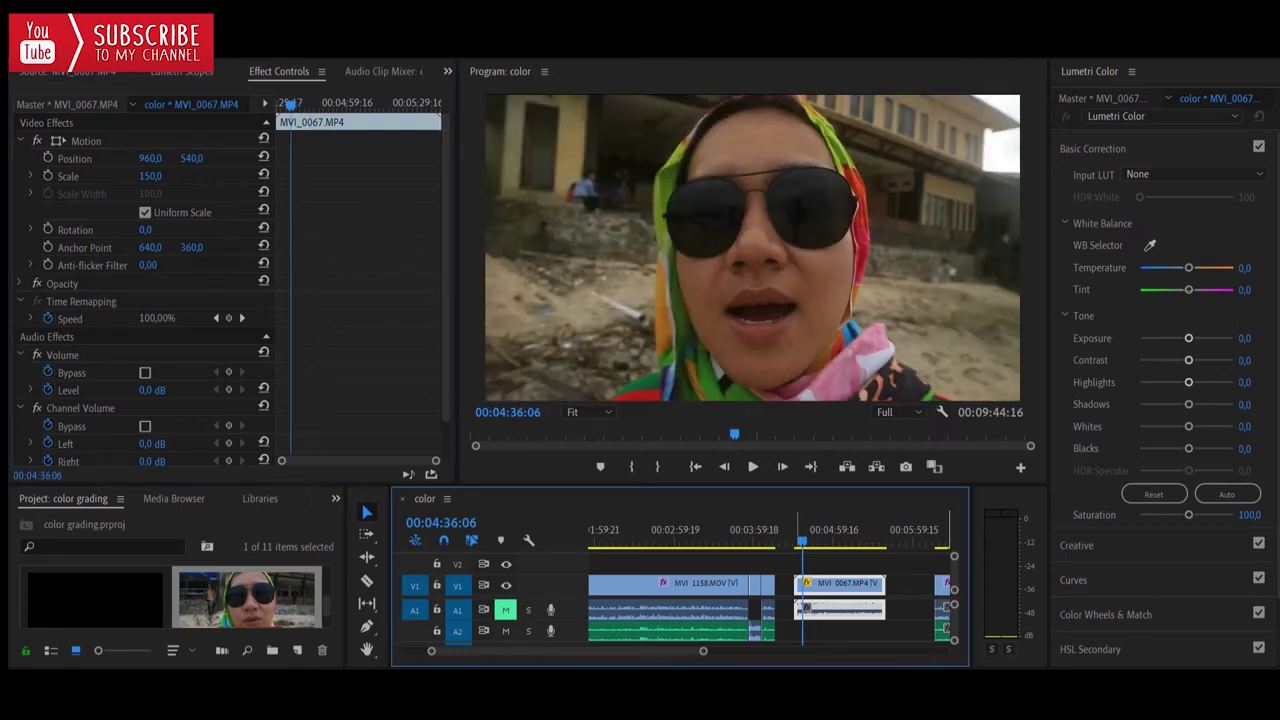
{"action": "left_click_drag", "start_coordinate": [802, 541], "coordinate": [796, 541]}
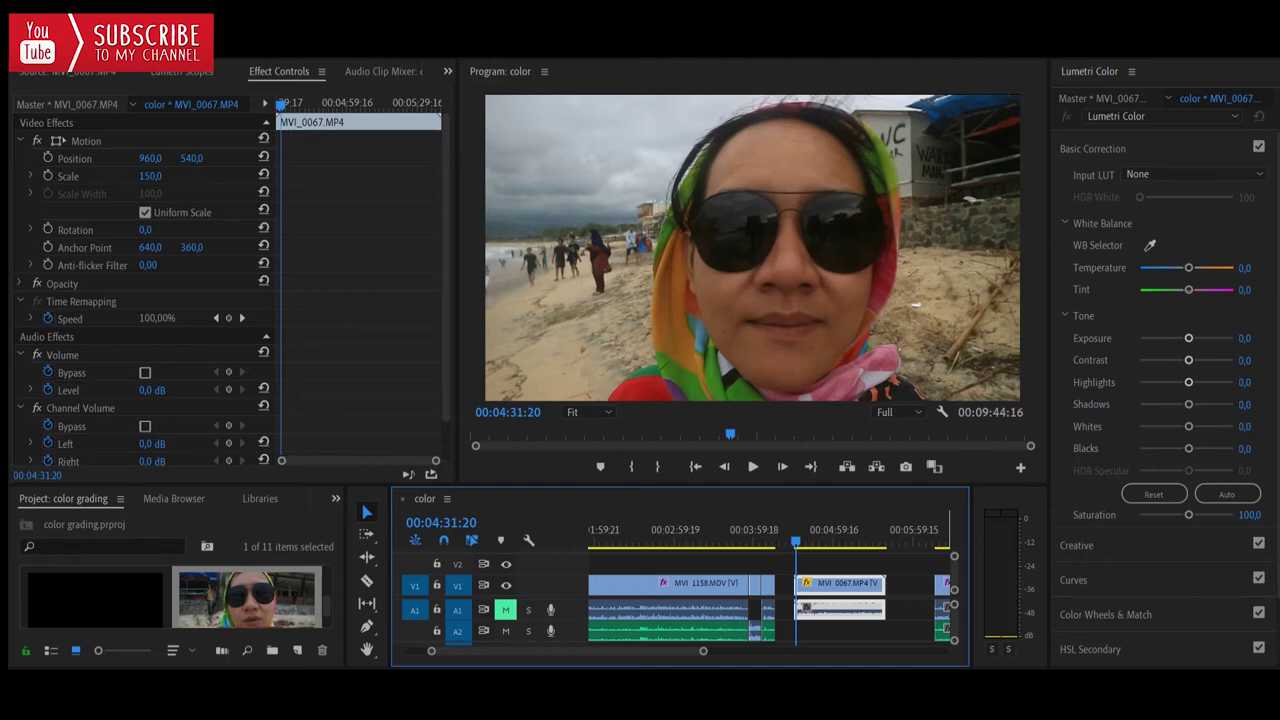
{"action": "left_click", "coordinate": [813, 532]}
{"action": "left_click_drag", "start_coordinate": [812, 530], "coordinate": [810, 530]}
Create an adjustment layer of 1920 by 1080 at 23,976 fps with square pixels
{"action": "left_click", "coordinate": [297, 650]}
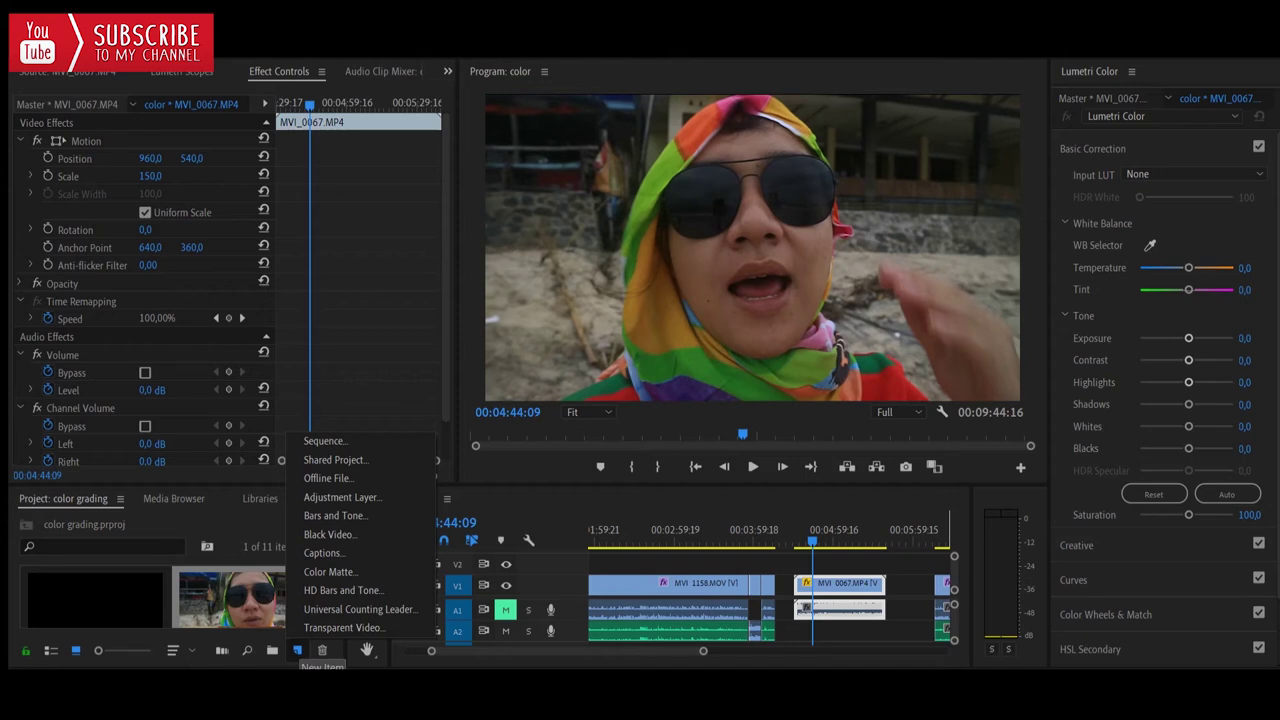
{"action": "left_click", "coordinate": [342, 497]}
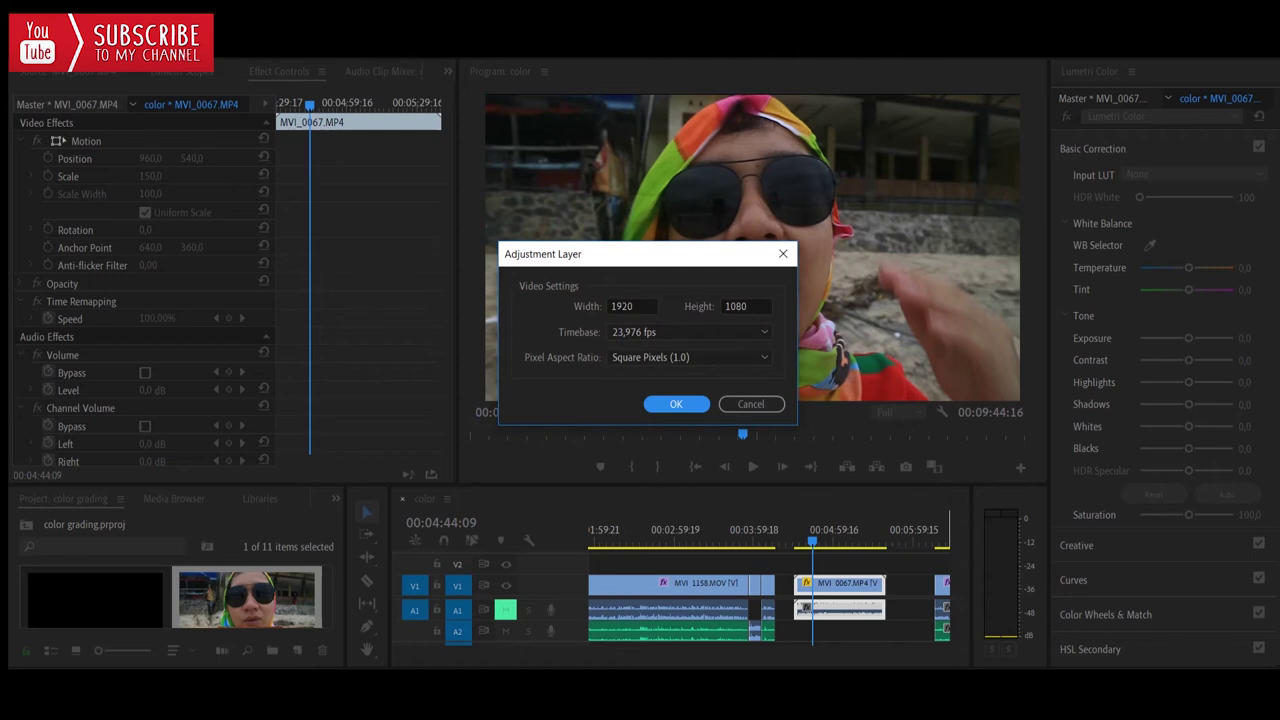
{"action": "key", "text": "Return"}
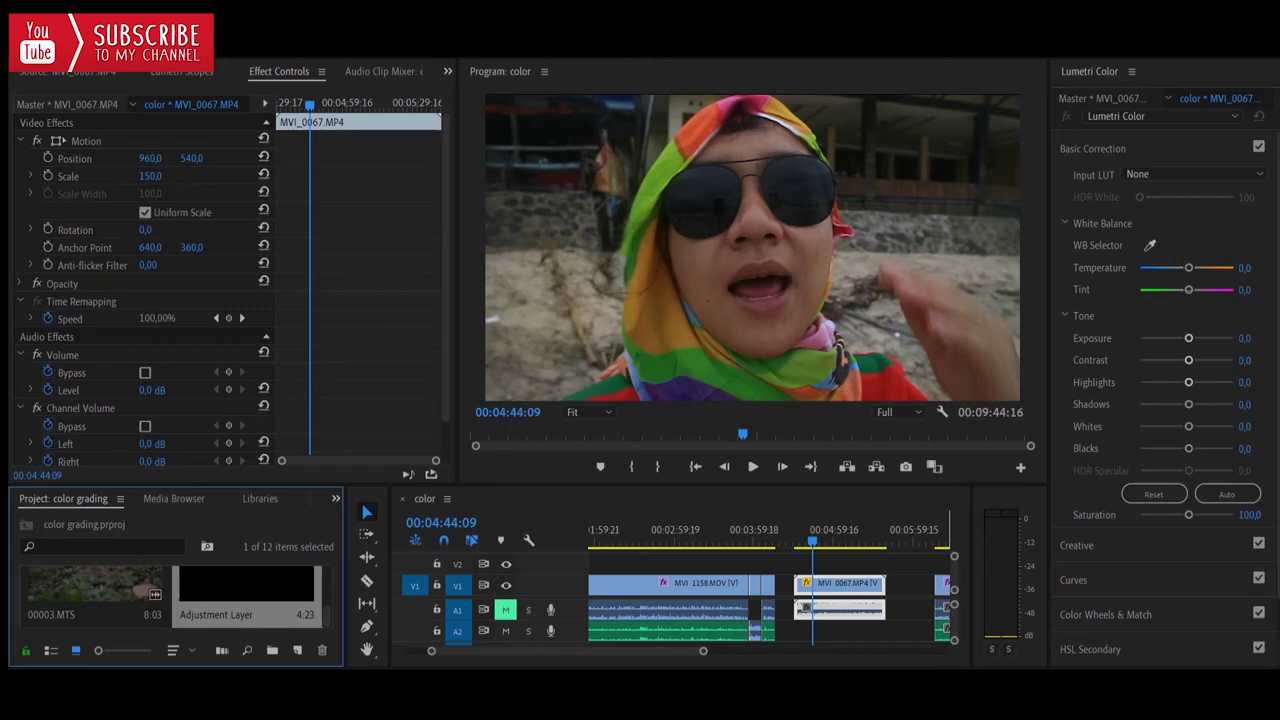
Place the adjustment layer on track V2 above MVI_0067.MP4 and extend it to the end of that clip
{"action": "left_click_drag", "start_coordinate": [246, 590], "coordinate": [797, 530]}
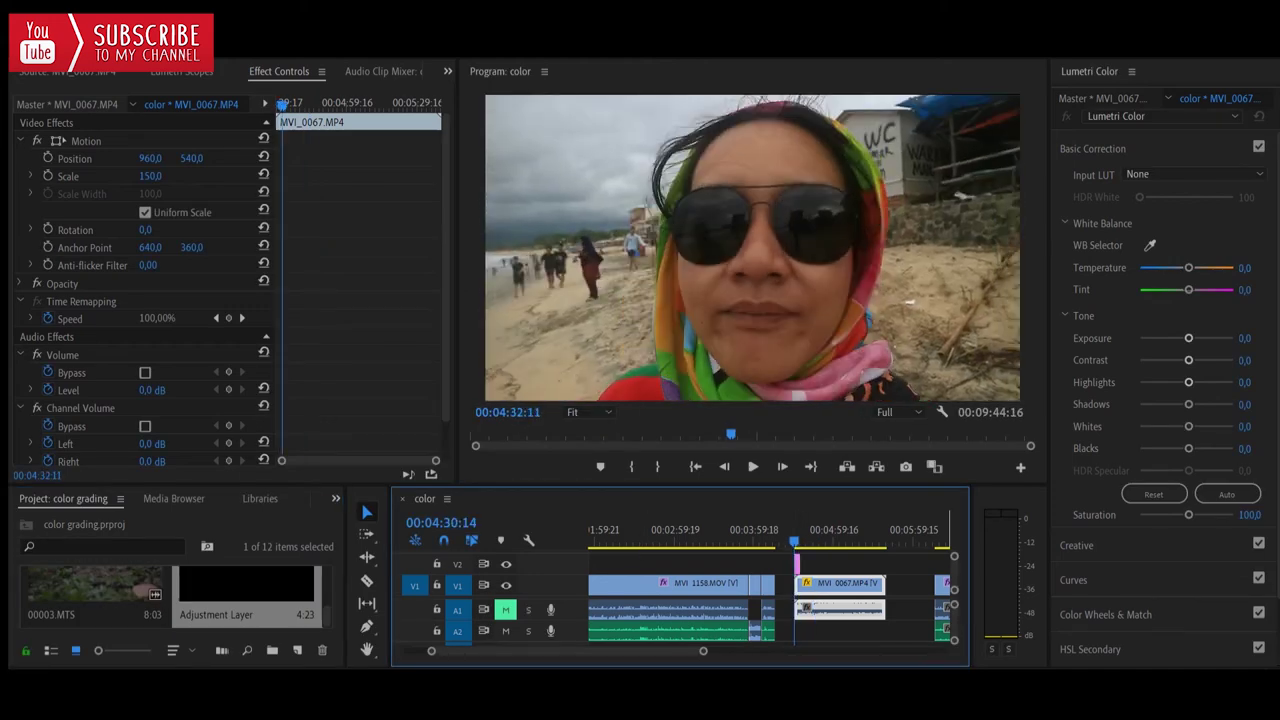
{"action": "left_click", "coordinate": [799, 565]}
{"action": "left_click_drag", "start_coordinate": [800, 565], "coordinate": [885, 568]}
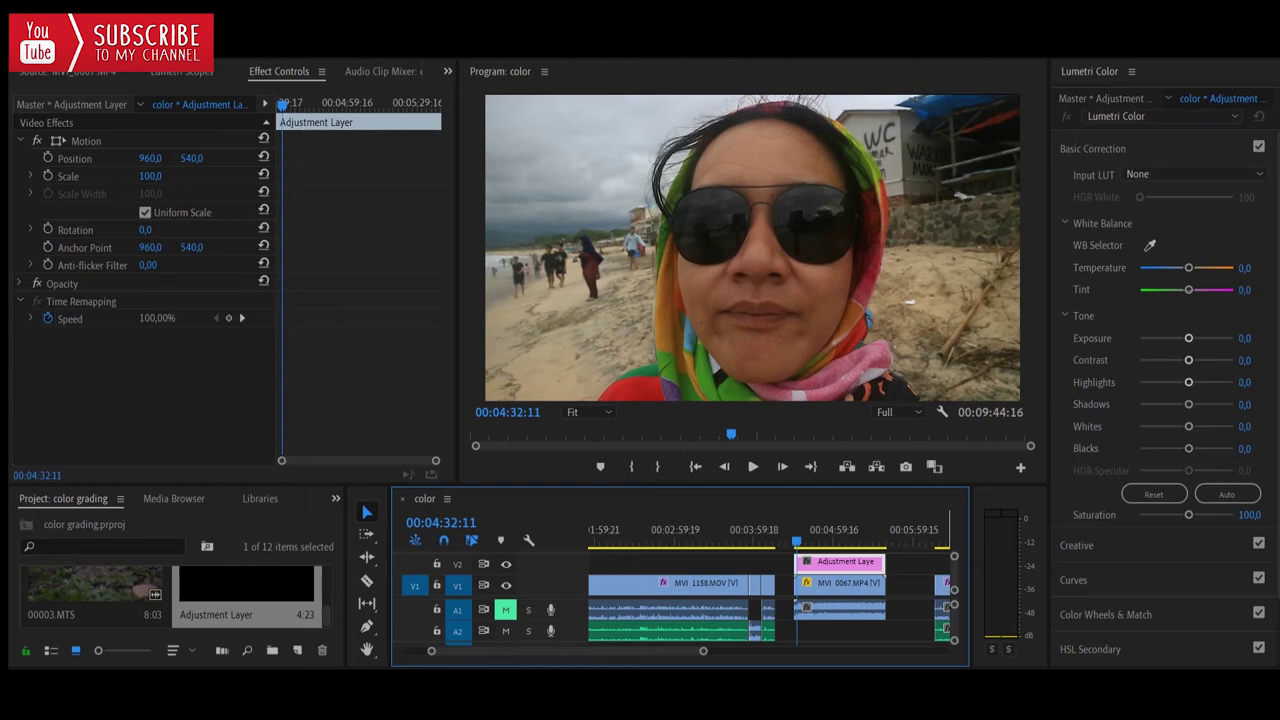
Apply the file "Teal and Orange by Daunnet.cube" from the preset folder "lut teal n orange" as the adjustment layer's input LUT
{"action": "left_click", "coordinate": [1093, 149]}
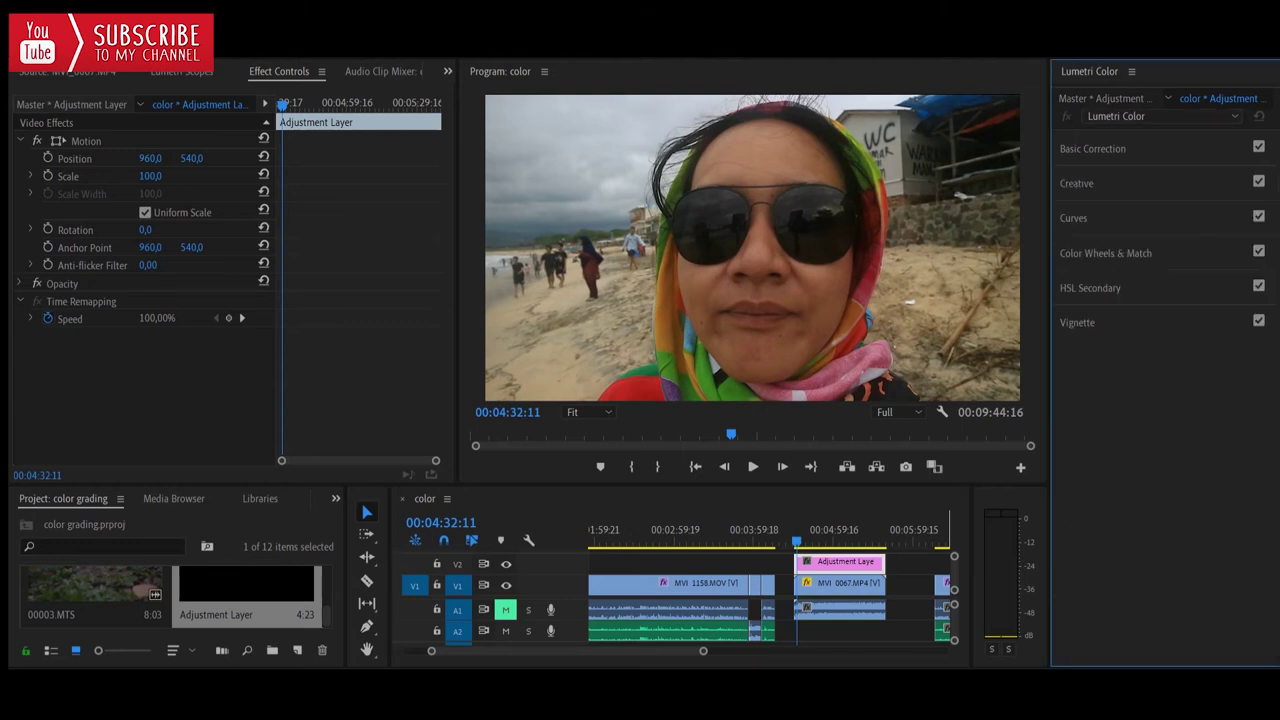
{"action": "left_click", "coordinate": [1093, 149]}
{"action": "left_click", "coordinate": [1192, 174]}
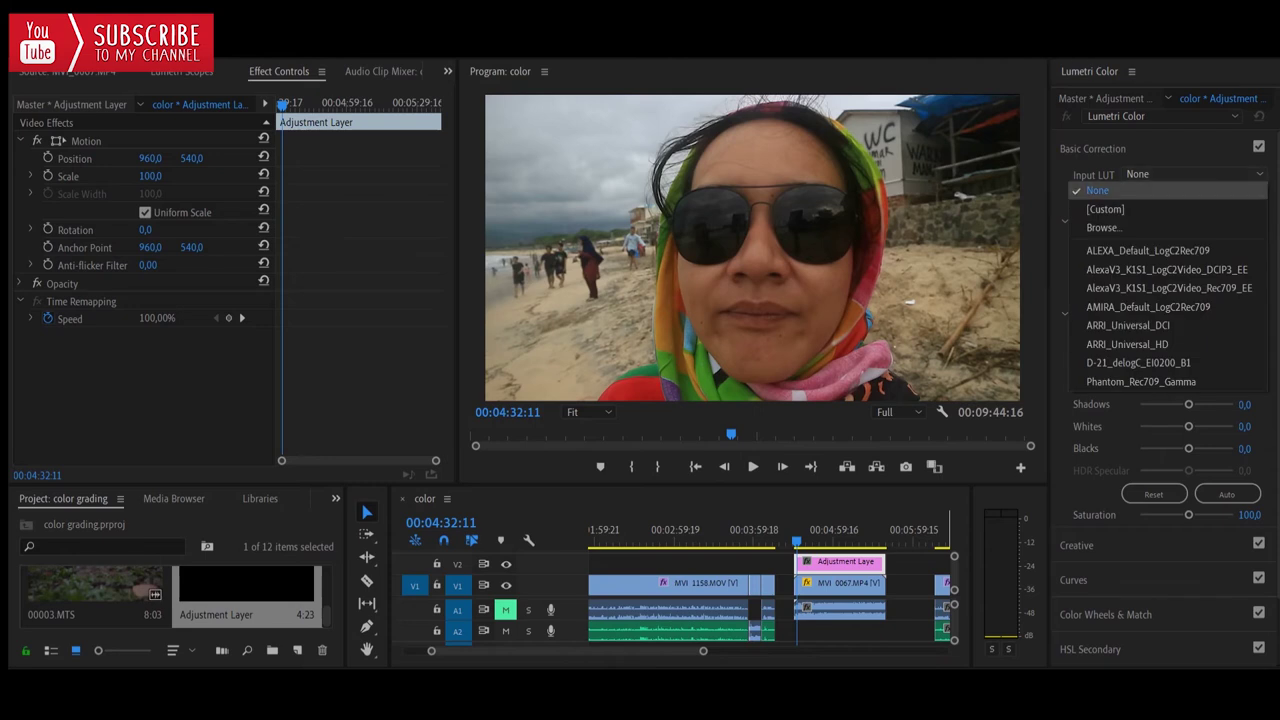
{"action": "left_click", "coordinate": [1103, 227]}
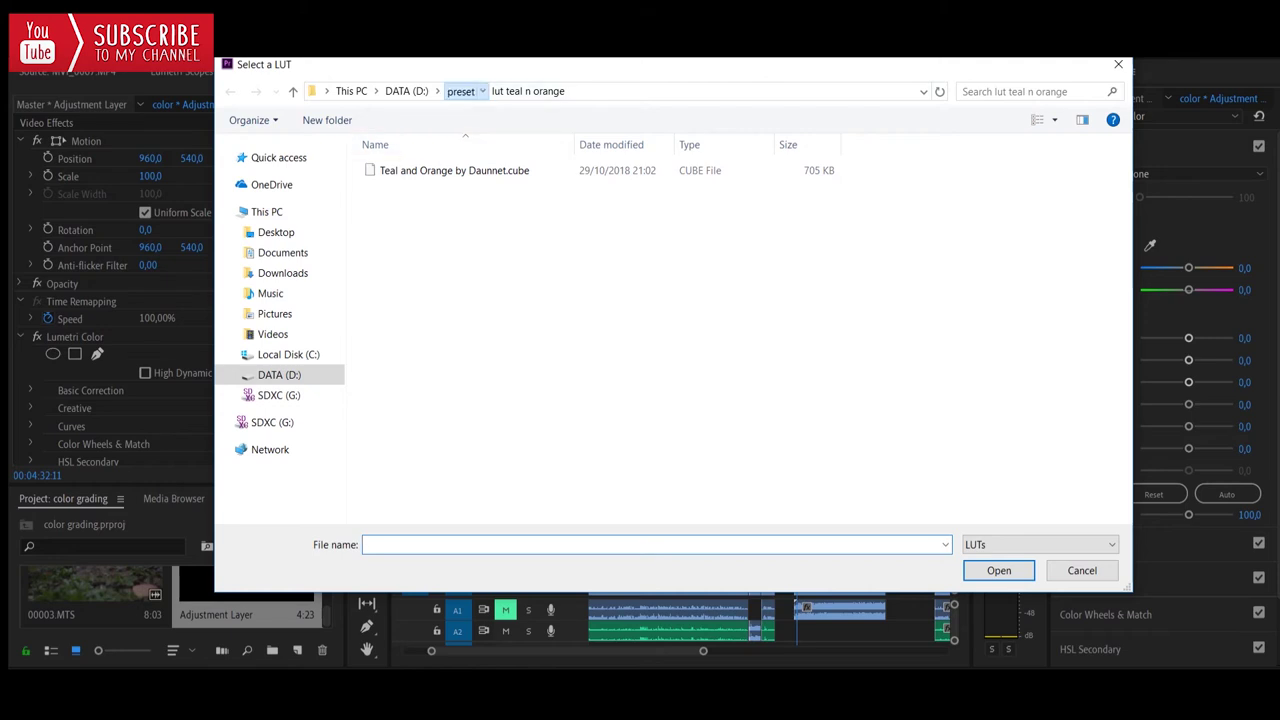
{"action": "left_click", "coordinate": [460, 91]}
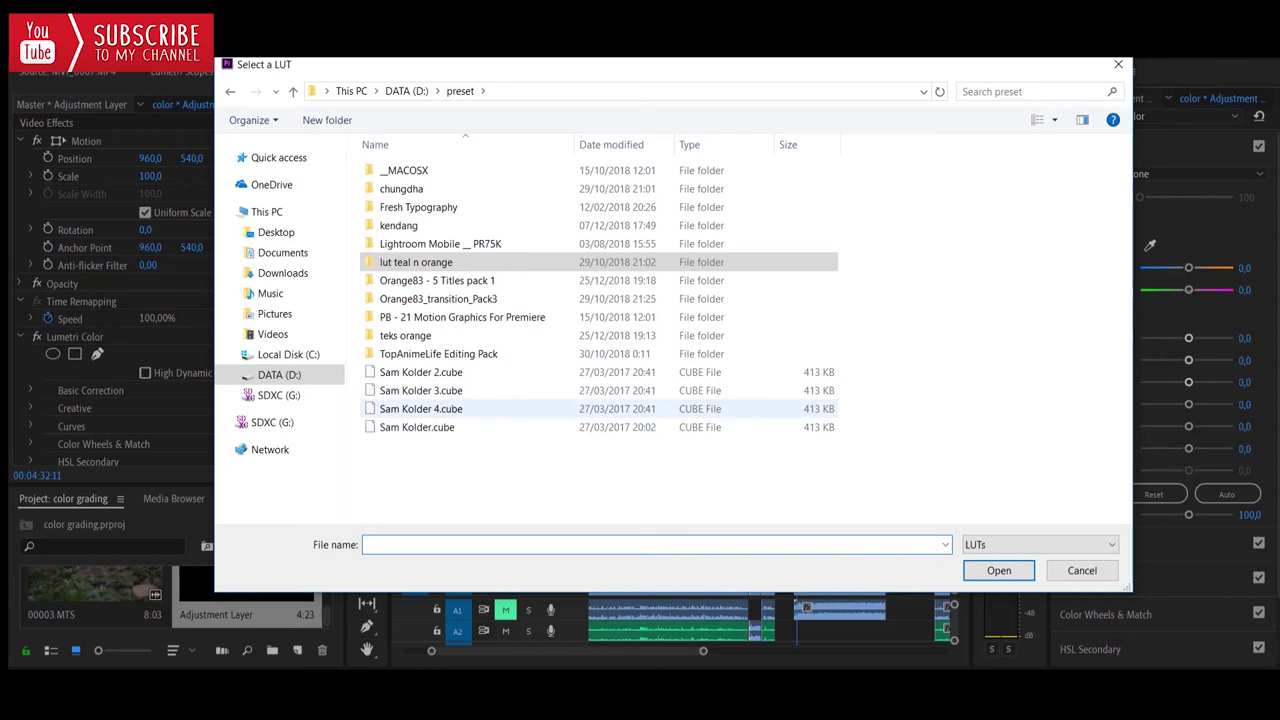
{"action": "left_click", "coordinate": [415, 262]}
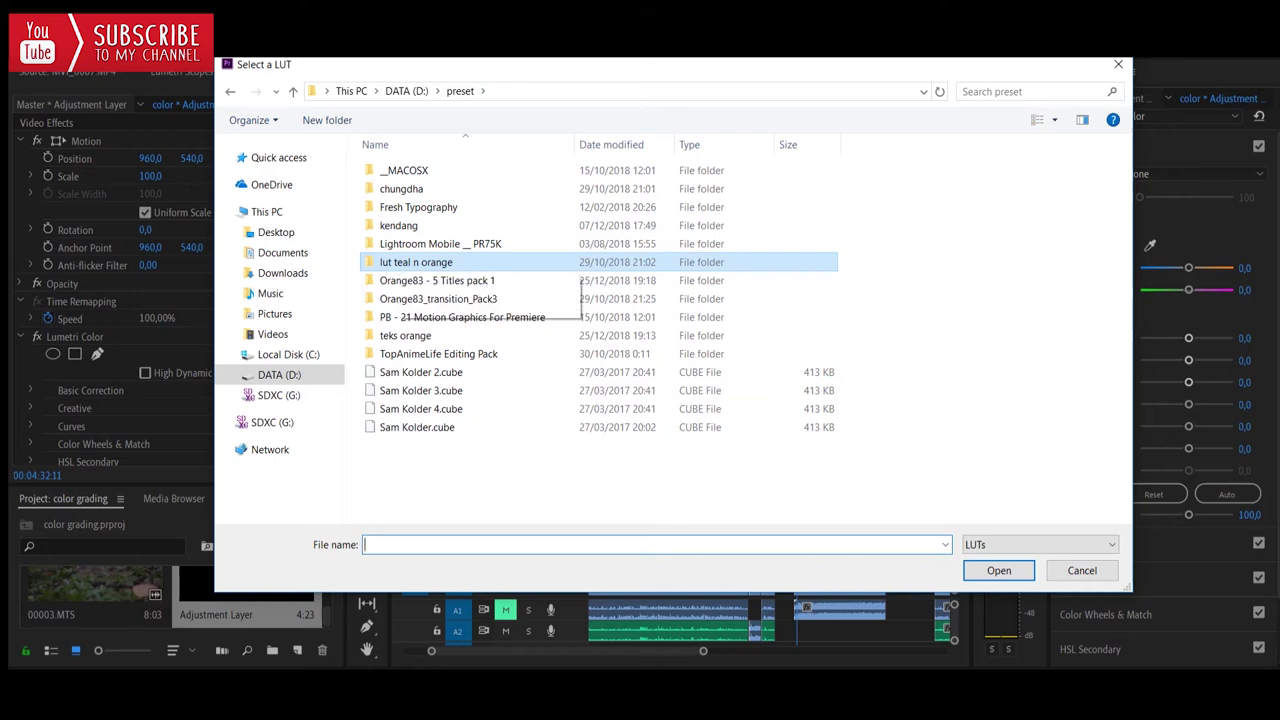
{"action": "double_click", "coordinate": [408, 262]}
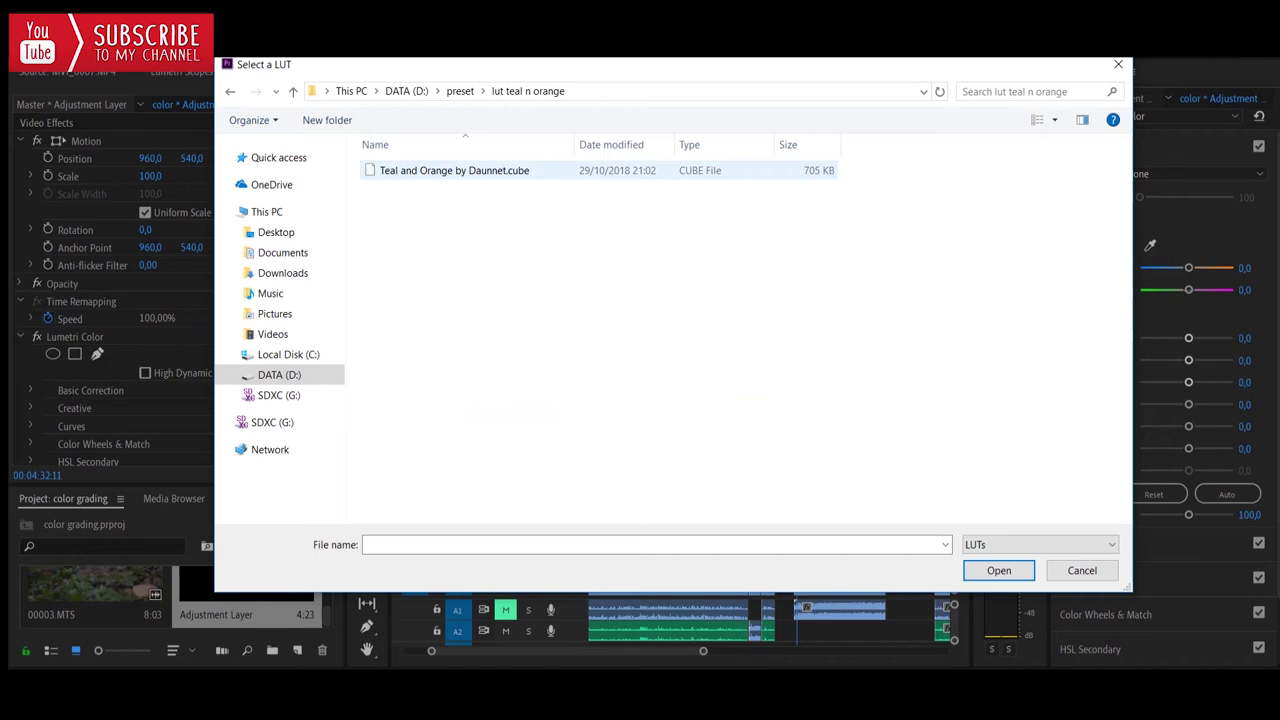
{"action": "left_click", "coordinate": [454, 171]}
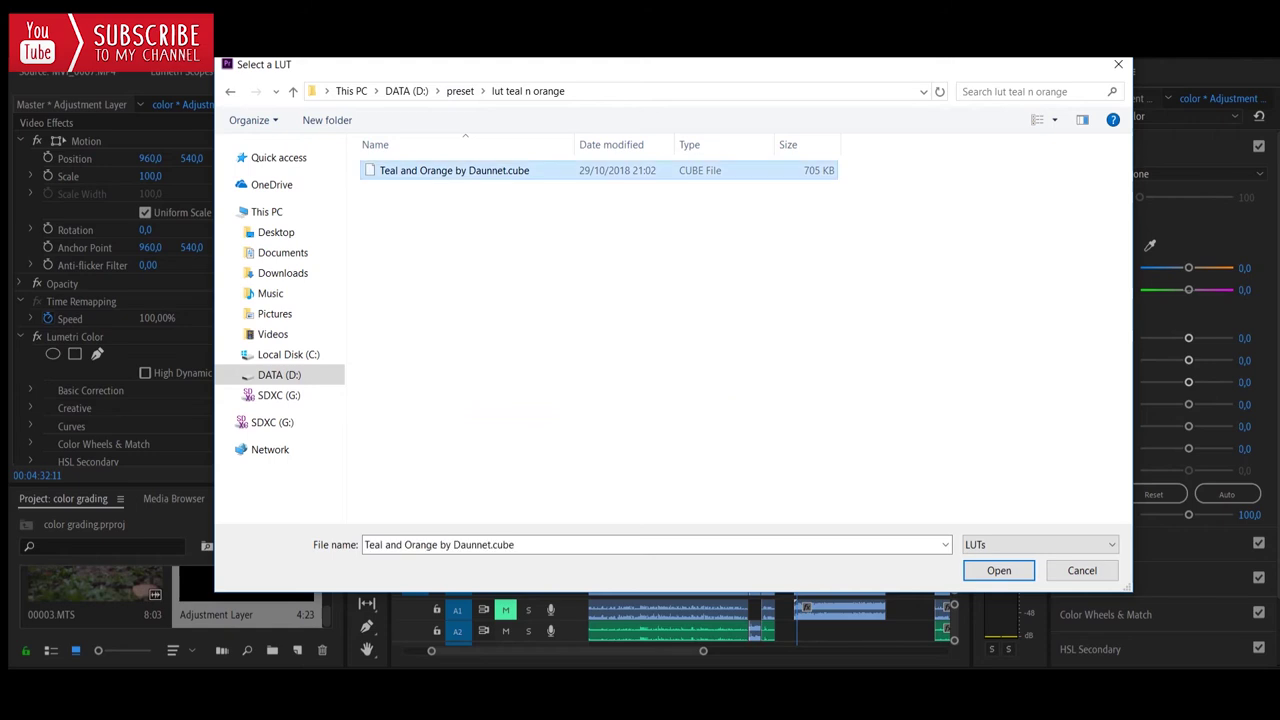
{"action": "double_click", "coordinate": [454, 171]}
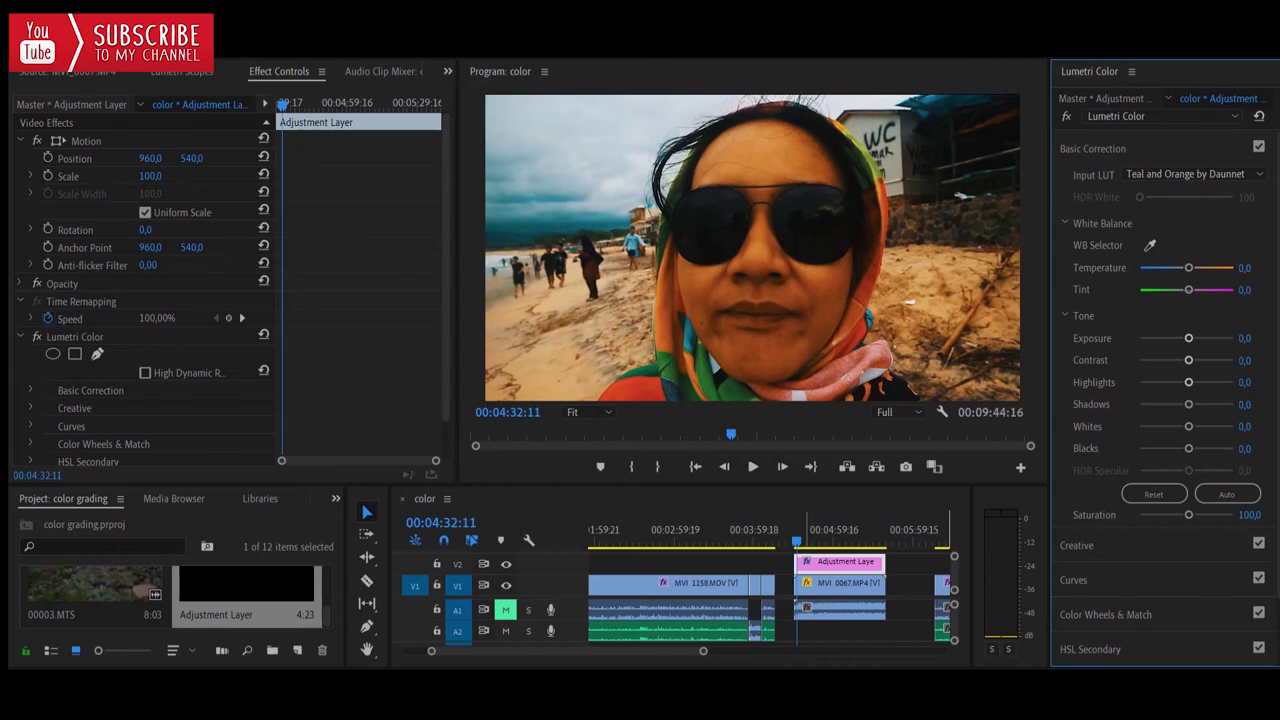
Set the MVI_0067.MP4 clip's contrast to -92,9, highlights to -78,8, shadows to 46,9 and whites to 46,9, and preview other frames
{"action": "left_click", "coordinate": [819, 583]}
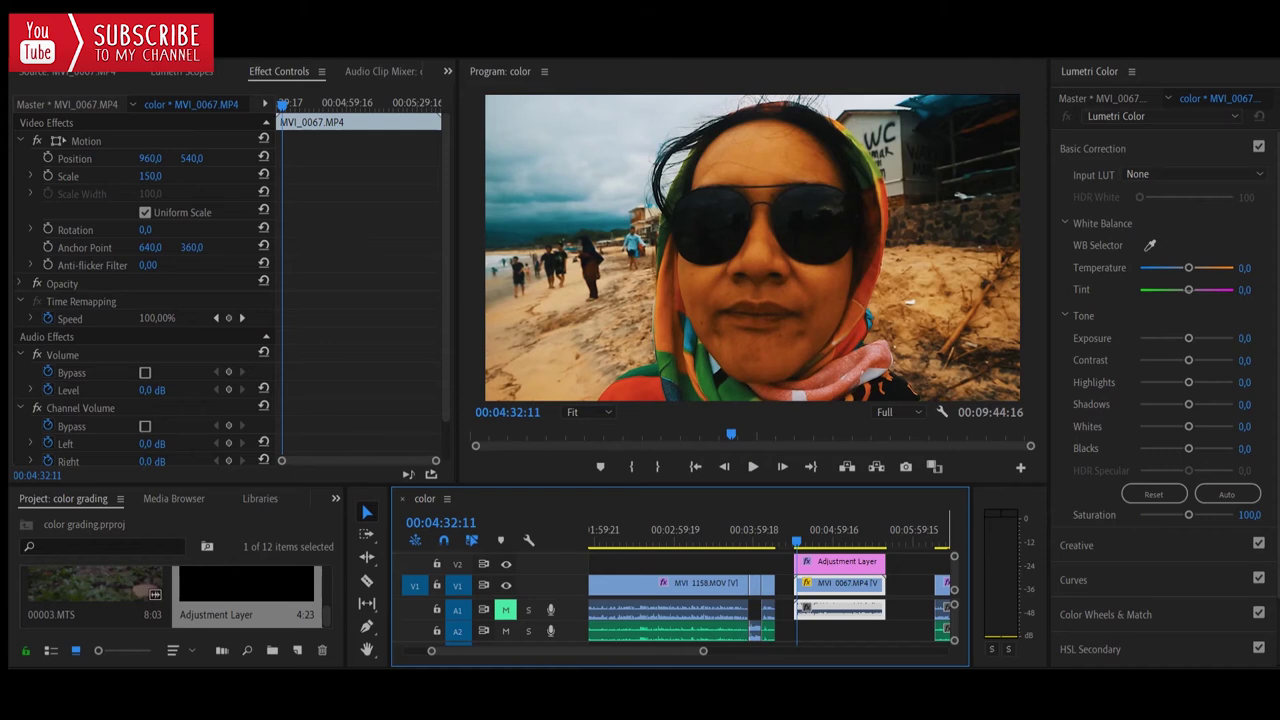
{"action": "left_click_drag", "start_coordinate": [1188, 360], "coordinate": [1209, 426]}
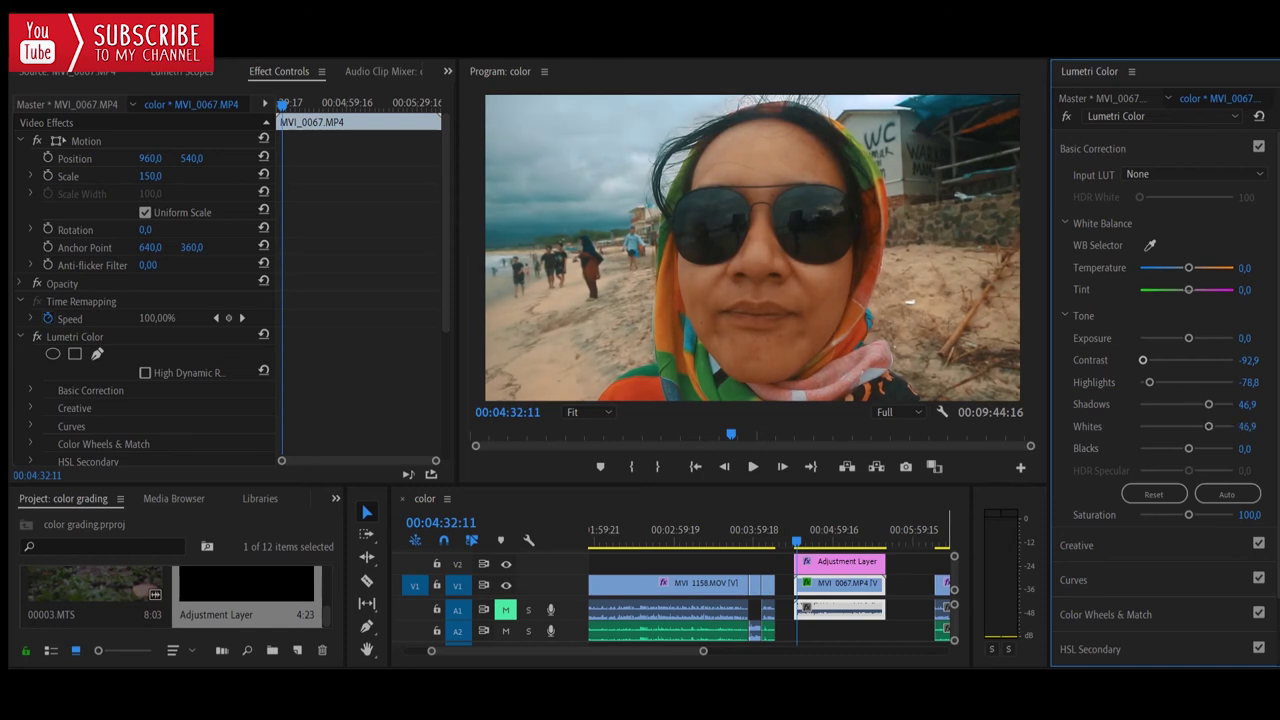
{"action": "left_click", "coordinate": [799, 530]}
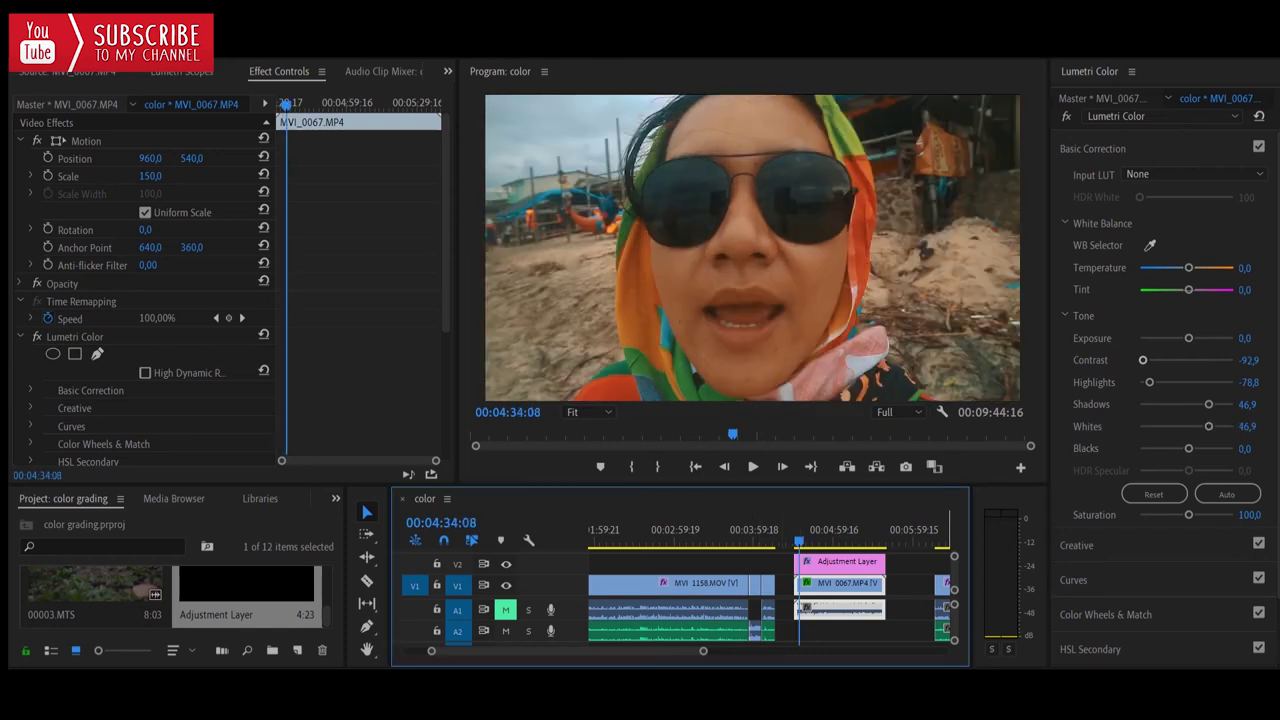
{"action": "left_click_drag", "start_coordinate": [799, 530], "coordinate": [797, 530]}
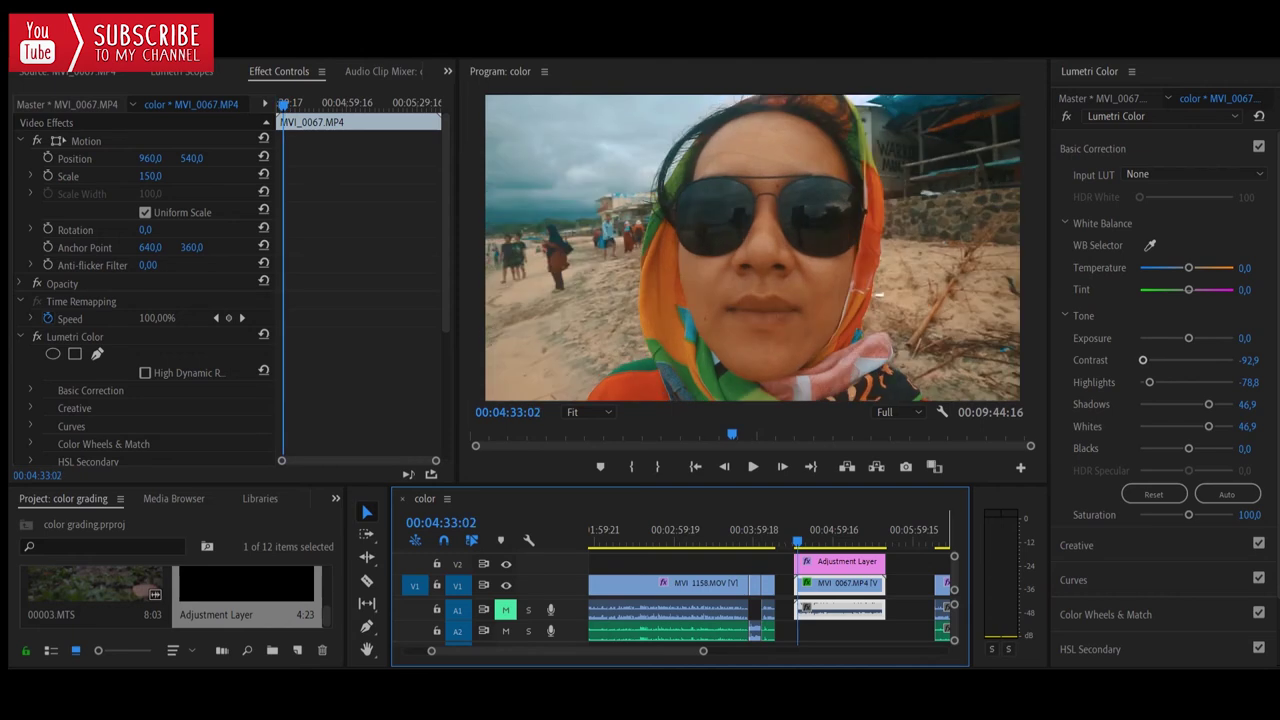
Refine the MVI_0067.MP4 clip's tone with whites 36,3, blacks -11,5 and highlights -100,0, and lower the shadows slightly
{"action": "left_click_drag", "start_coordinate": [1209, 426], "coordinate": [1171, 448]}
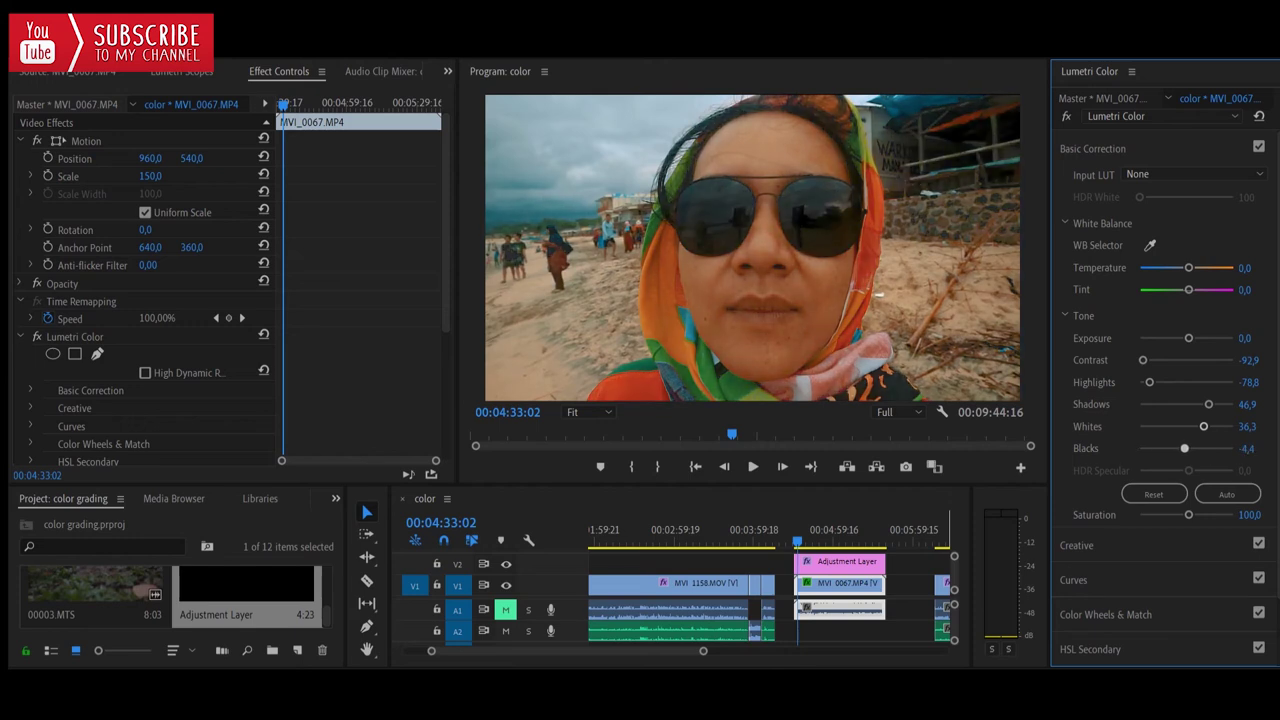
{"action": "left_click_drag", "start_coordinate": [1171, 448], "coordinate": [1185, 448]}
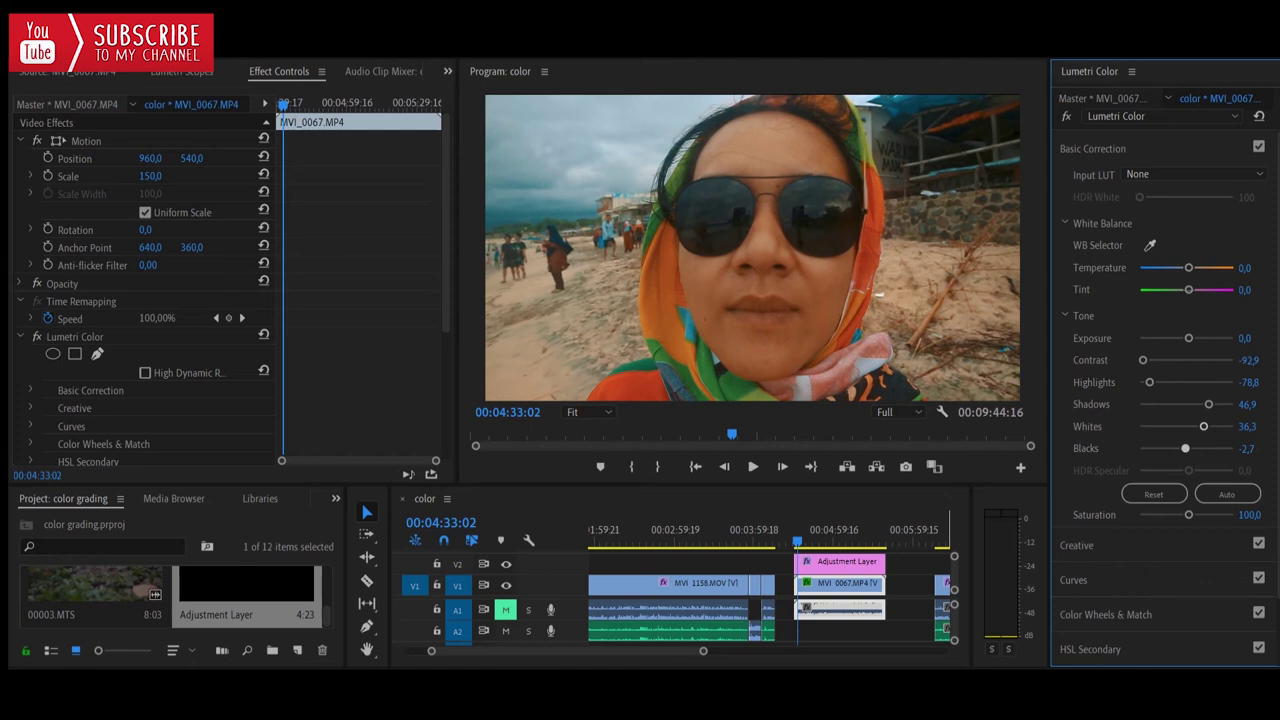
{"action": "left_click_drag", "start_coordinate": [1185, 448], "coordinate": [1181, 448]}
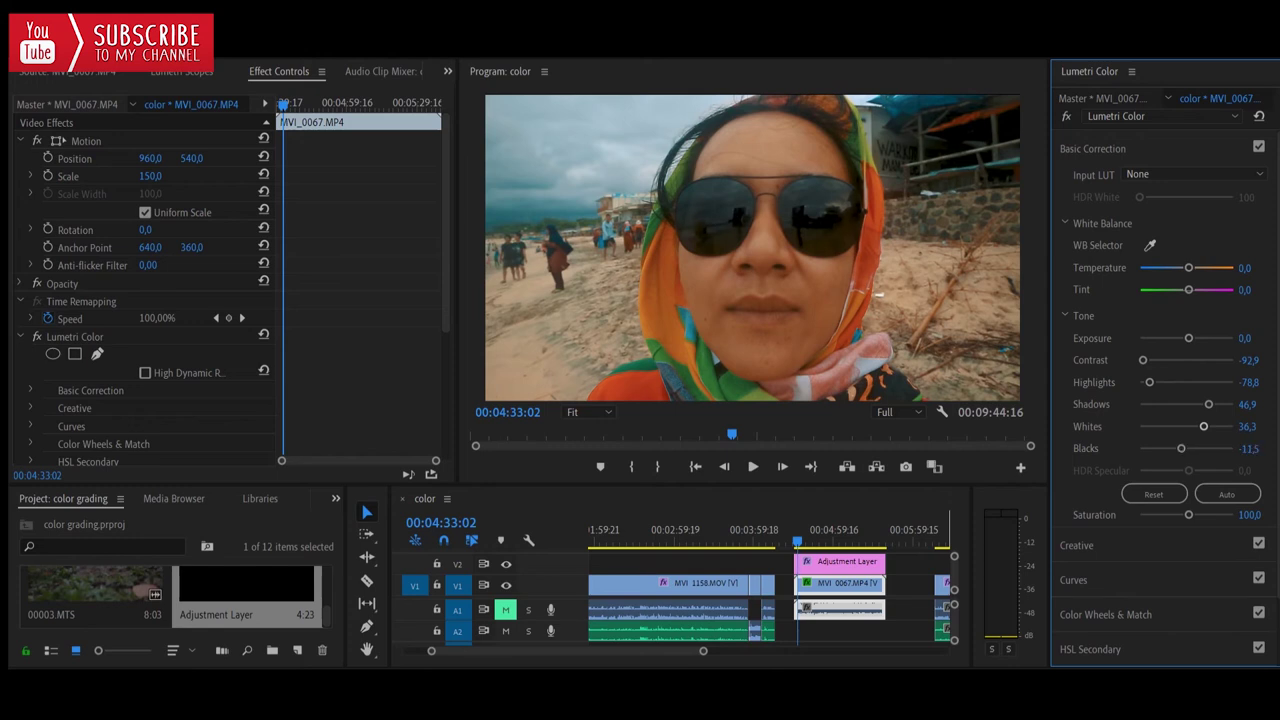
{"action": "left_click_drag", "start_coordinate": [1149, 382], "coordinate": [1147, 382]}
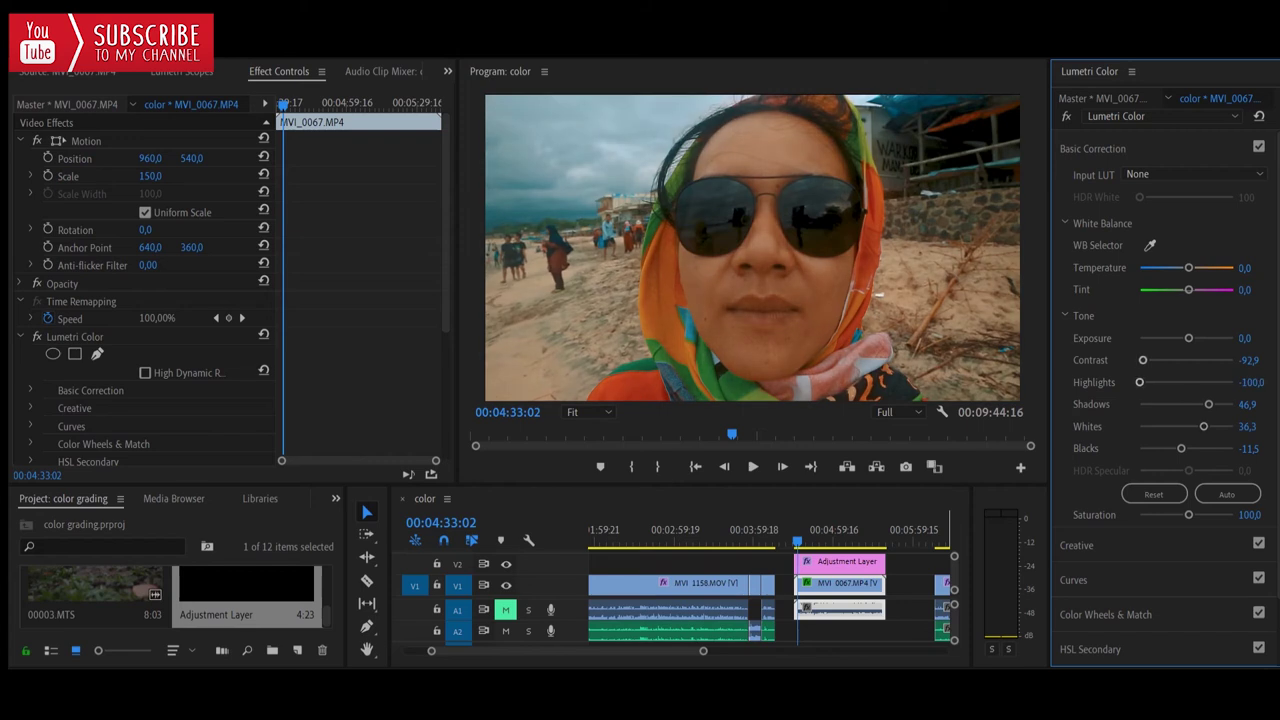
{"action": "left_click_drag", "start_coordinate": [1209, 405], "coordinate": [1206, 405]}
Set the MVI_0067.MP4 clip's faded film to 20,4, sharpen to 20,4 and vibrance to -54,0, and save the project
{"action": "left_click", "coordinate": [1078, 546]}
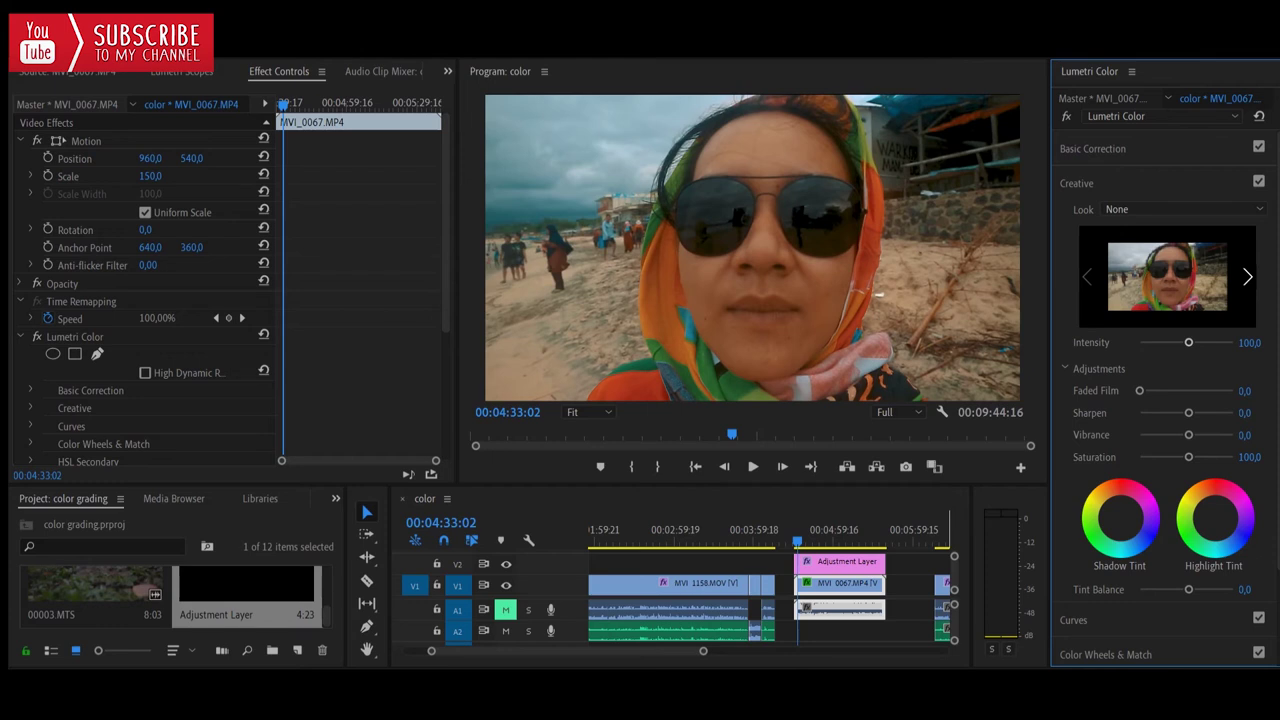
{"action": "left_click_drag", "start_coordinate": [1139, 390], "coordinate": [1159, 390]}
{"action": "mouse_move", "coordinate": [1188, 412]}
{"action": "left_mouse_down"}
{"action": "mouse_move", "coordinate": [1160, 412]}
{"action": "mouse_move", "coordinate": [1196, 412]}
{"action": "left_mouse_up"}
{"action": "key", "text": "ctrl+s"}
{"action": "left_click_drag", "start_coordinate": [1188, 435], "coordinate": [1161, 435]}
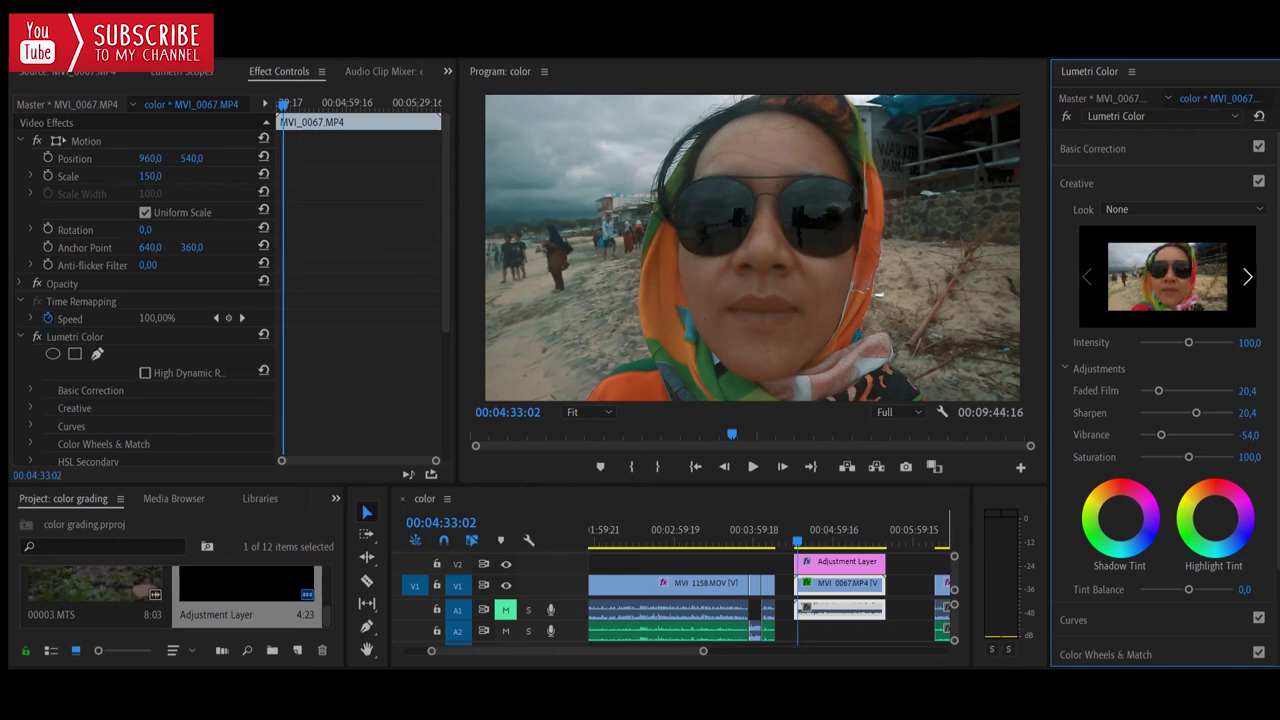
Play back the graded MVI_0067.MP4 clip and check its look at several points in the sequence
{"action": "key", "text": "space"}
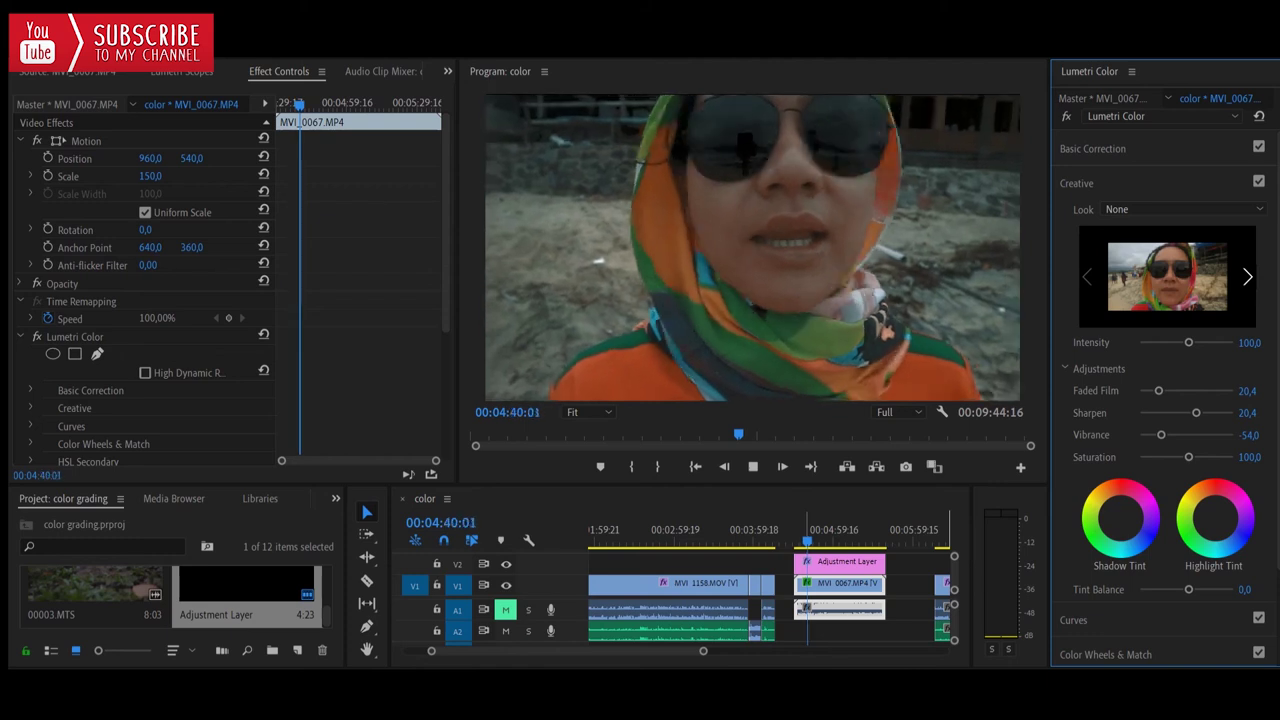
{"action": "mouse_move", "coordinate": [821, 532]}
{"action": "left_mouse_down"}
{"action": "mouse_move", "coordinate": [862, 532]}
{"action": "mouse_move", "coordinate": [830, 532]}
{"action": "left_mouse_up"}
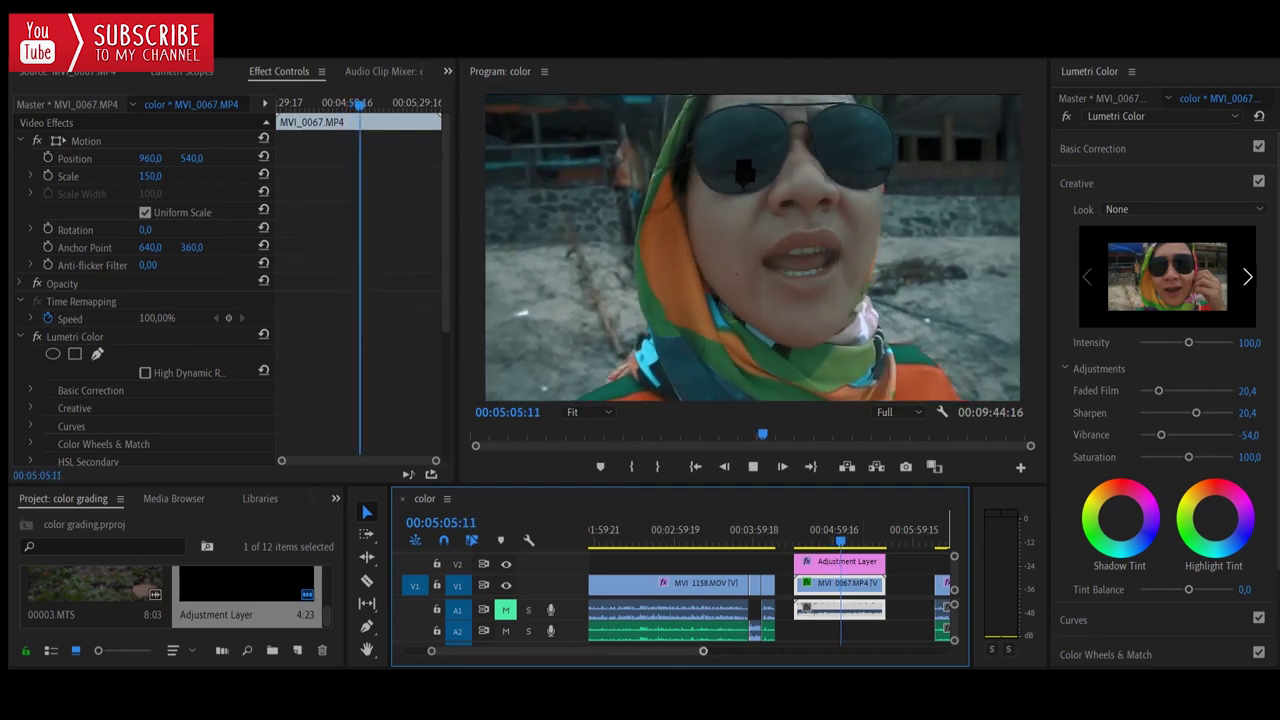
{"action": "key", "text": "minus"}
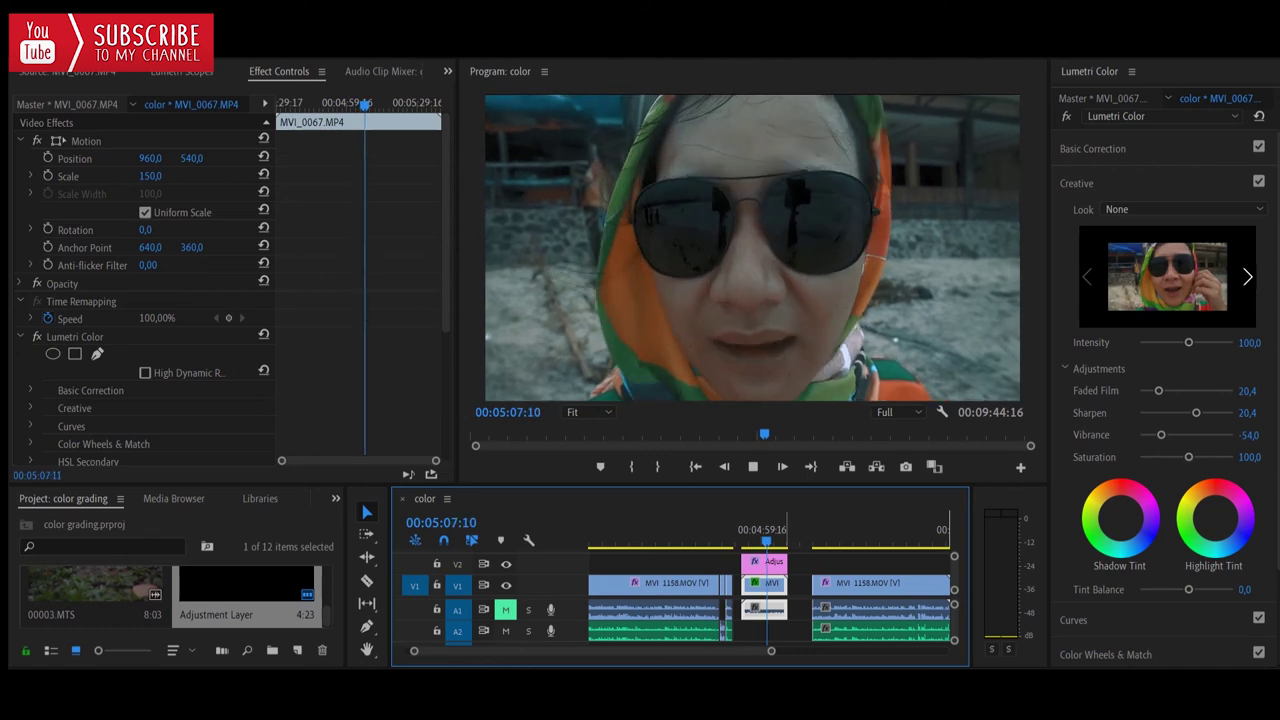
{"action": "key", "text": "space"}
{"action": "left_click_drag", "start_coordinate": [767, 541], "coordinate": [753, 541]}
{"action": "key", "text": "equal"}
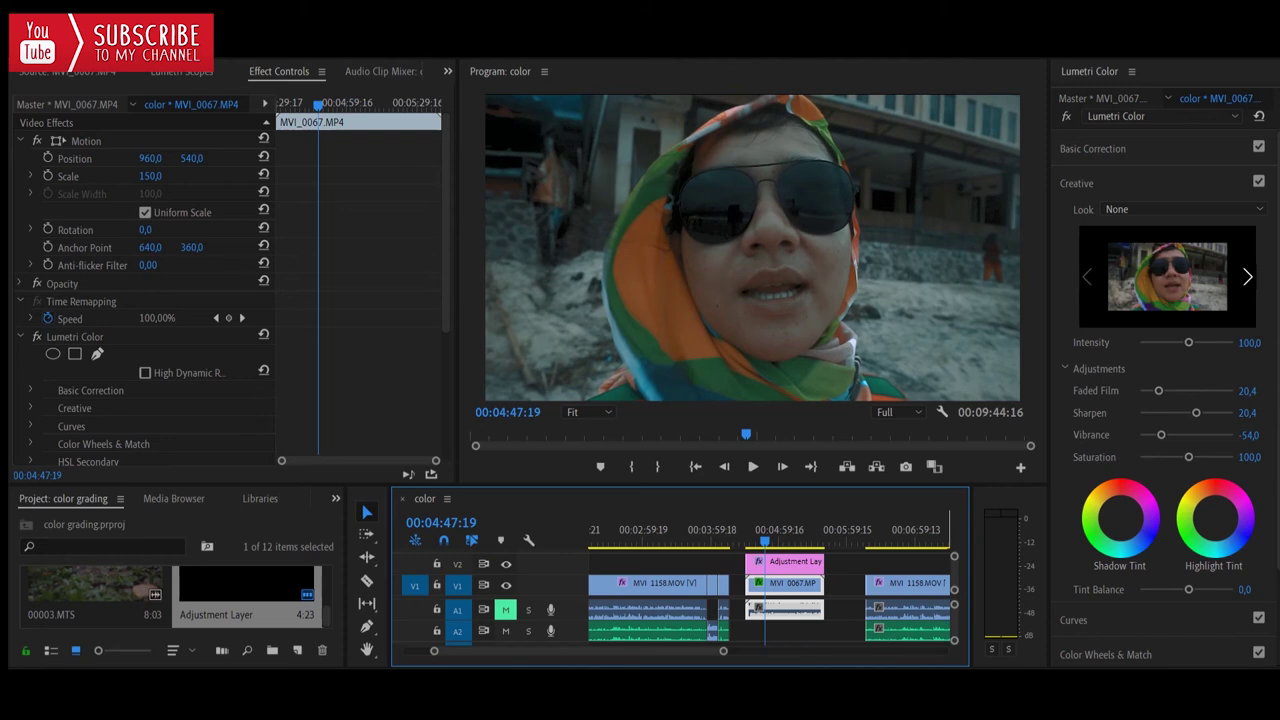
Move the in point of source clip 00003.MTS to 00:00:07:20 and place only its video on V1 right after MVI_0067.MP4
{"action": "double_click", "coordinate": [94, 586]}
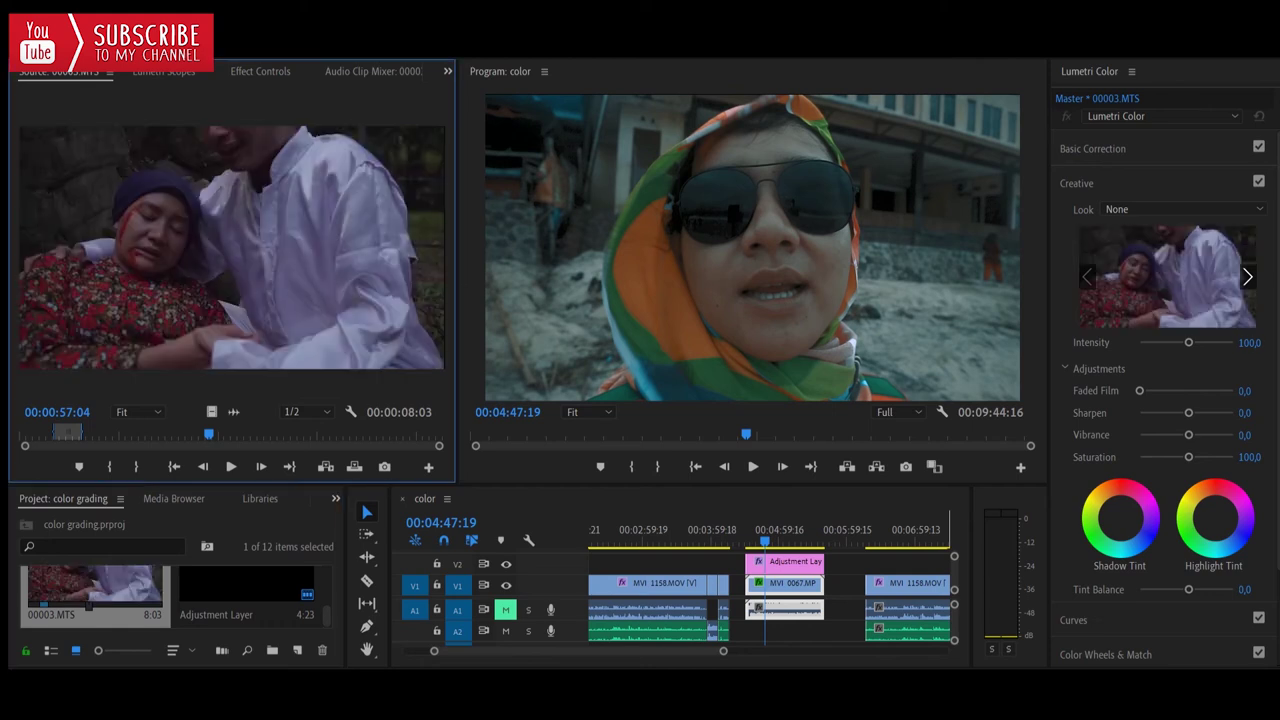
{"action": "left_click_drag", "start_coordinate": [208, 434], "coordinate": [41, 432]}
{"action": "left_click", "coordinate": [44, 434]}
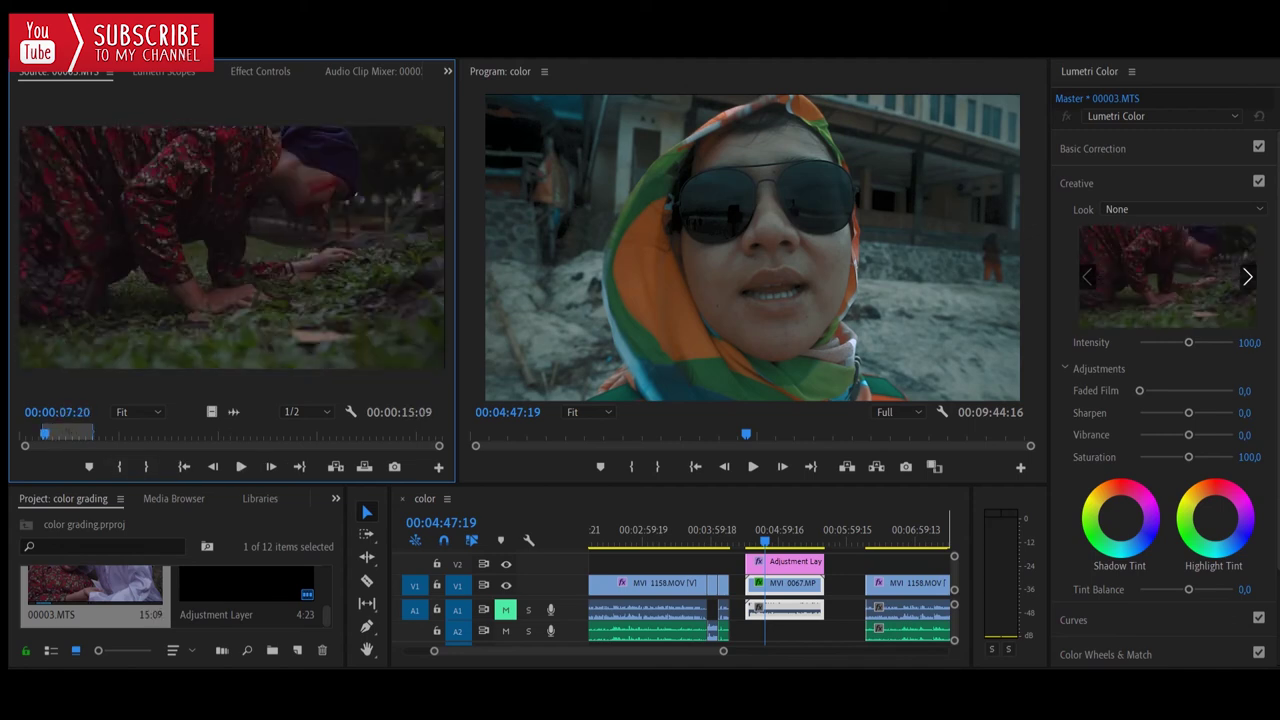
{"action": "left_click_drag", "start_coordinate": [211, 412], "coordinate": [826, 586]}
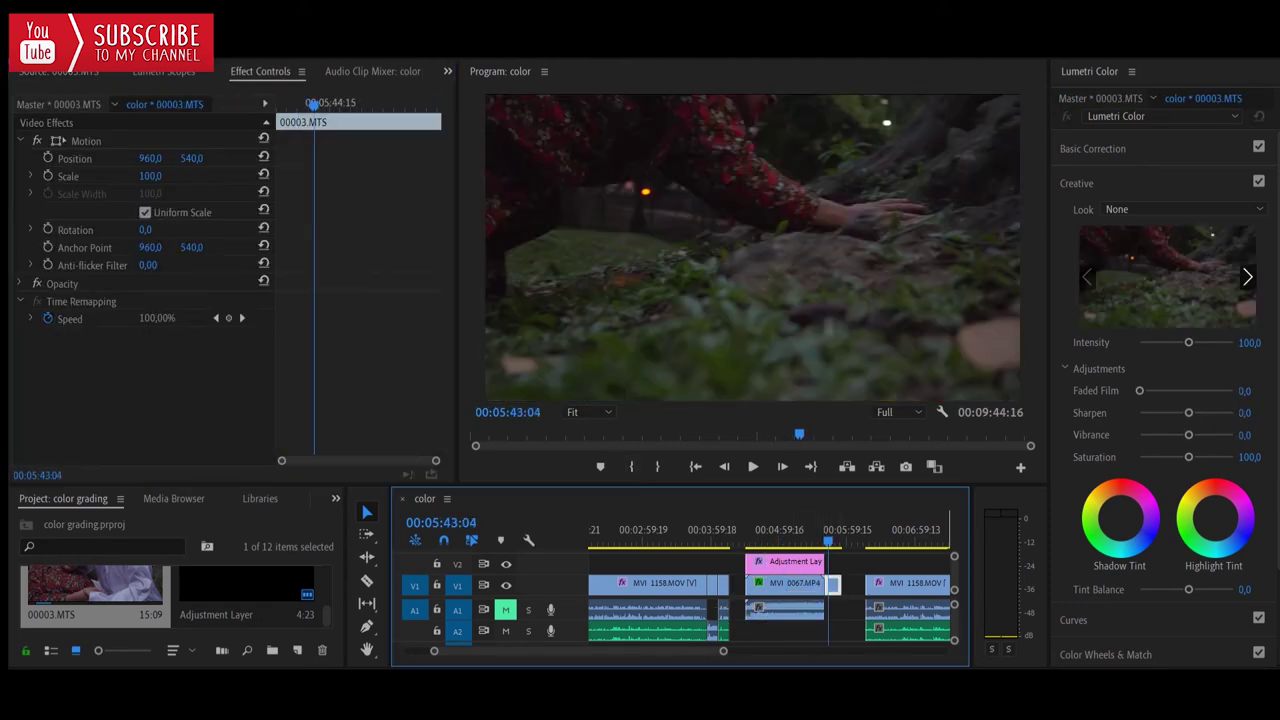
Review frames of the ungraded 00003.MTS clip on the timeline against the graded MVI_0067.MP4 clip
{"action": "left_click_drag", "start_coordinate": [828, 541], "coordinate": [831, 541]}
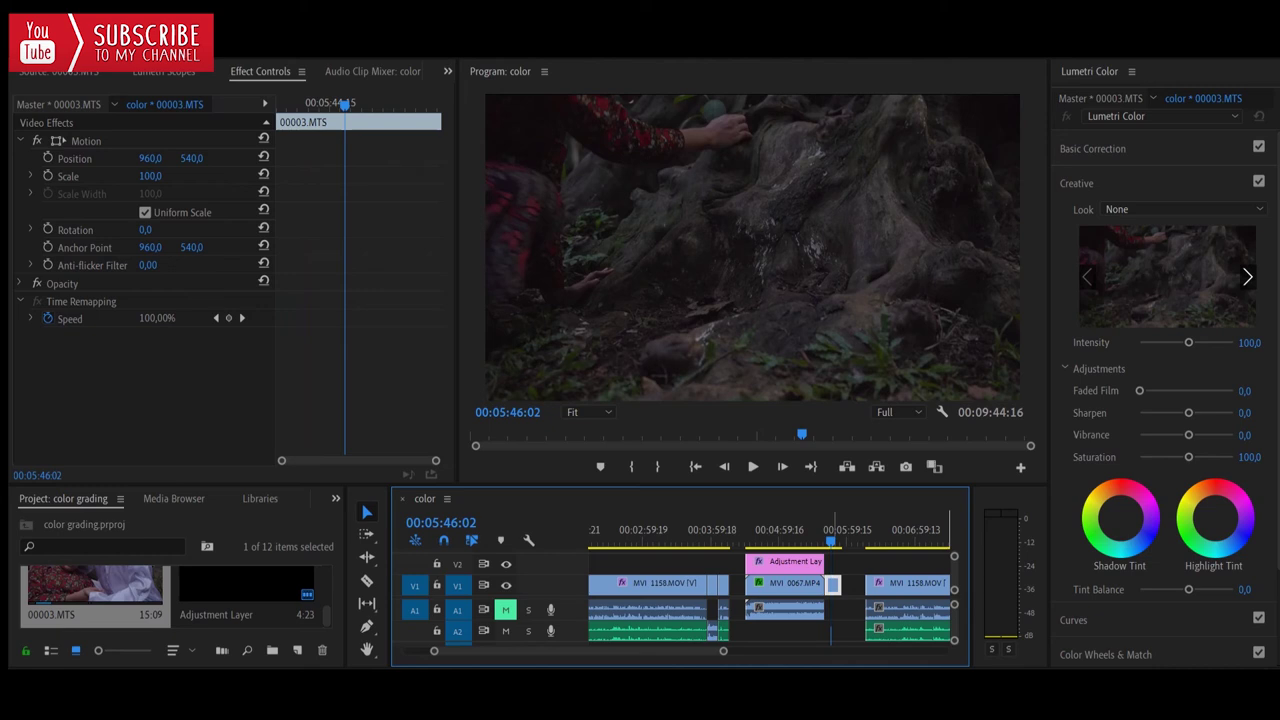
{"action": "left_click", "coordinate": [782, 535]}
{"action": "left_click", "coordinate": [831, 535]}
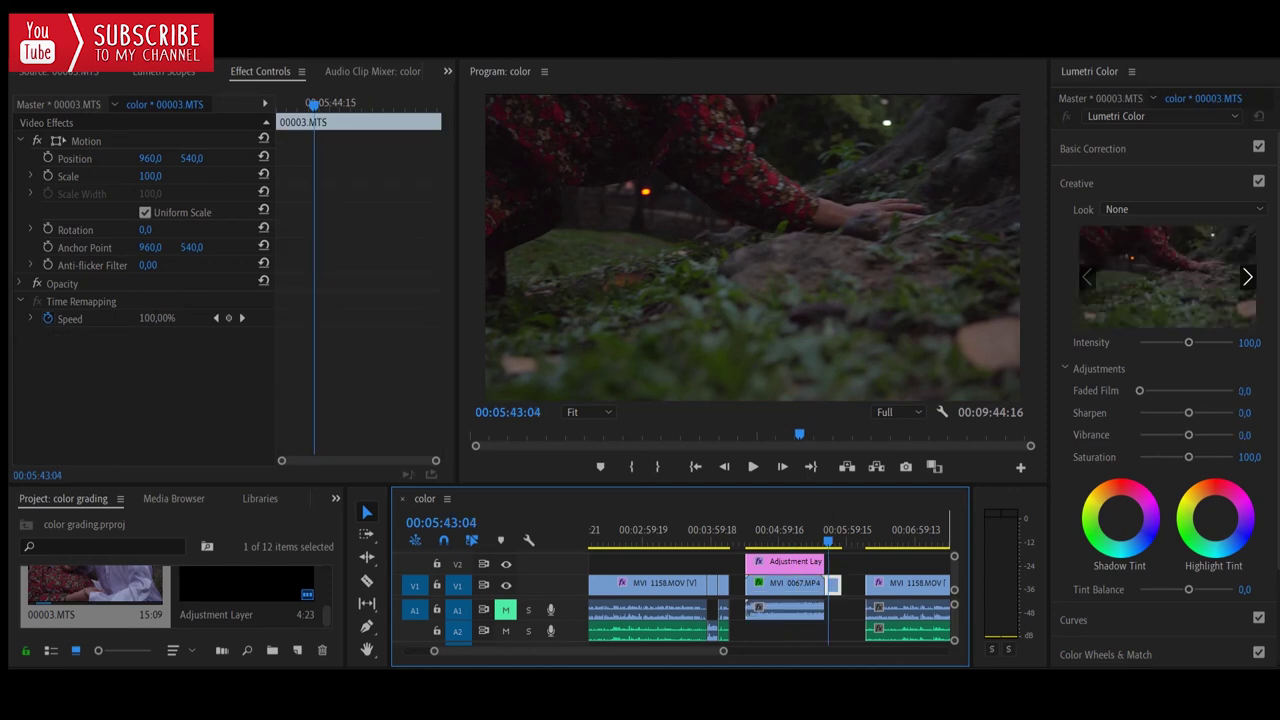
{"action": "left_click_drag", "start_coordinate": [828, 537], "coordinate": [835, 537]}
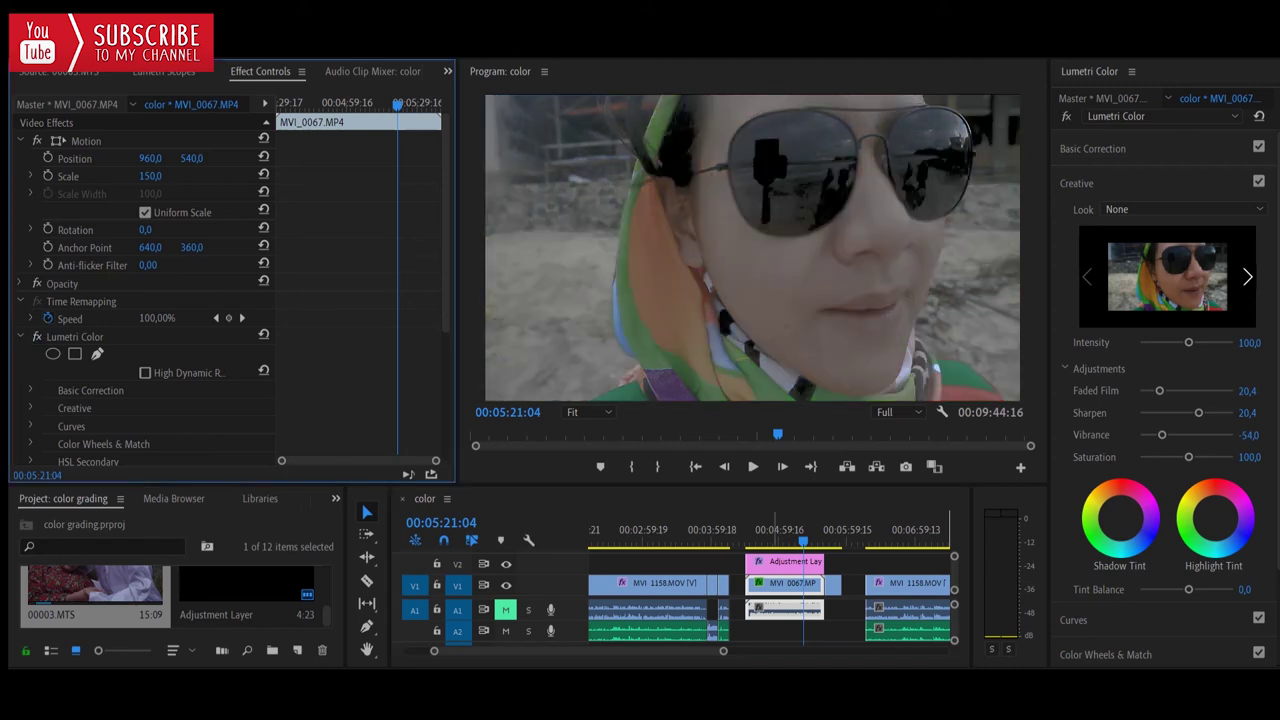
{"action": "left_click", "coordinate": [785, 561]}
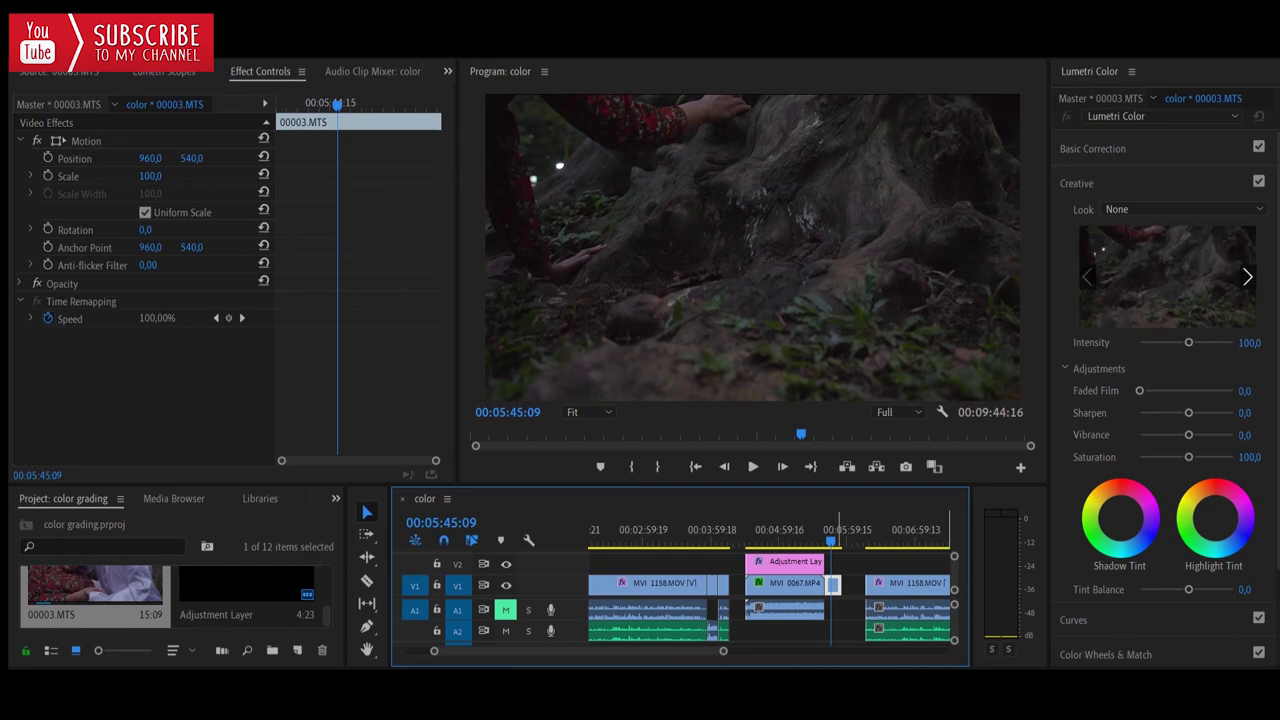
{"action": "key", "text": "="}
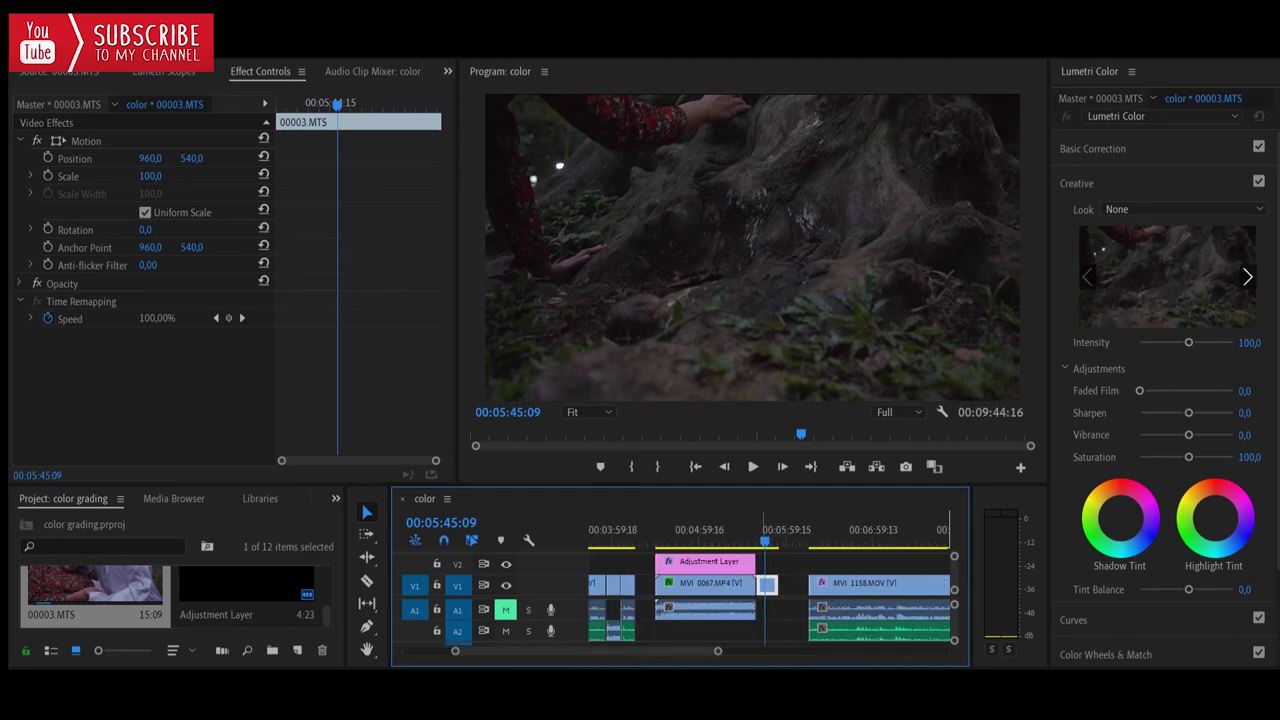